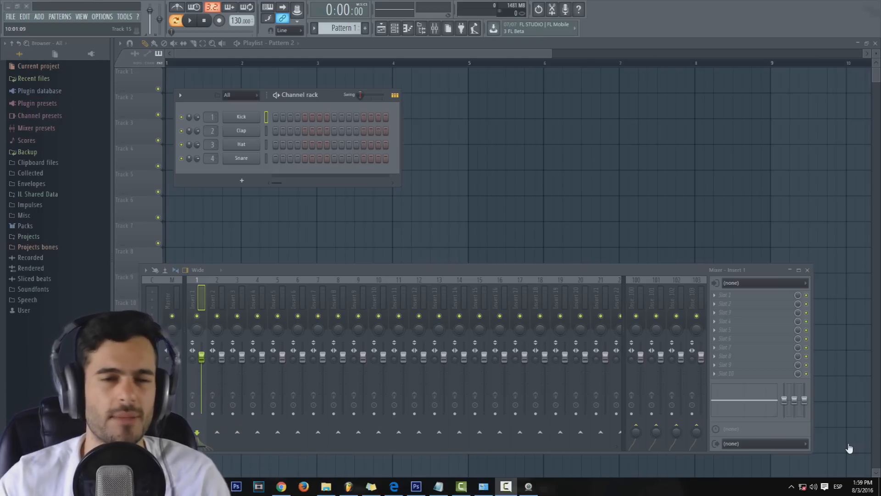
# Step: Set the audio input of mixer Insert 10 to the mono source In 1
pyautogui.moveTo(349, 279); pyautogui.dragTo(320, 256)
pyautogui.click(357, 264)
pyautogui.click(415, 265)
pyautogui.click(401, 264)
pyautogui.moveTo(470, 245); pyautogui.dragTo(477, 199)
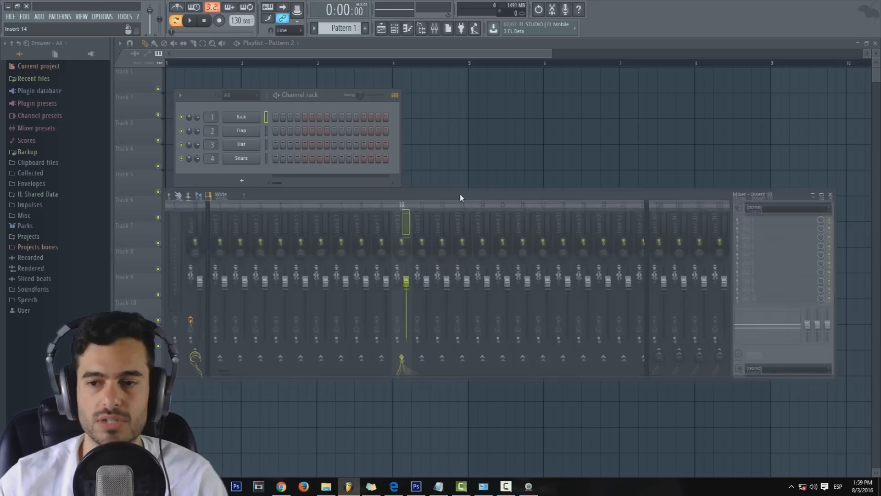
pyautogui.click(780, 207)
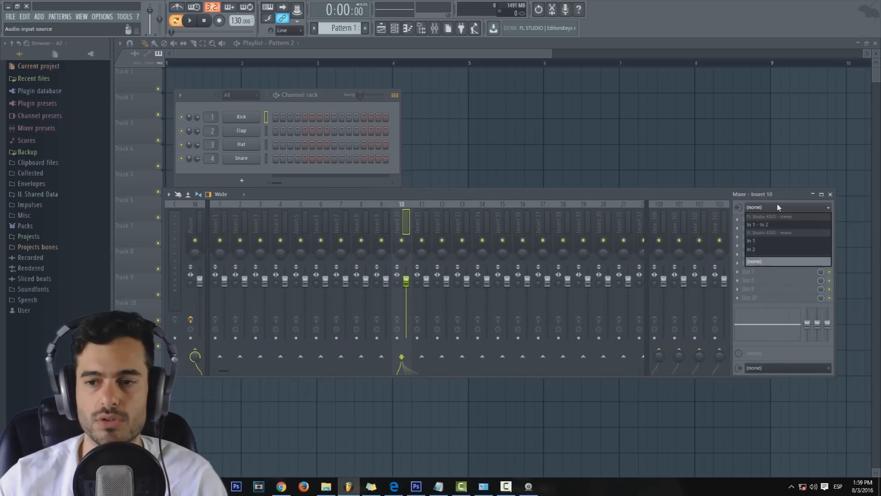
pyautogui.click(763, 241)
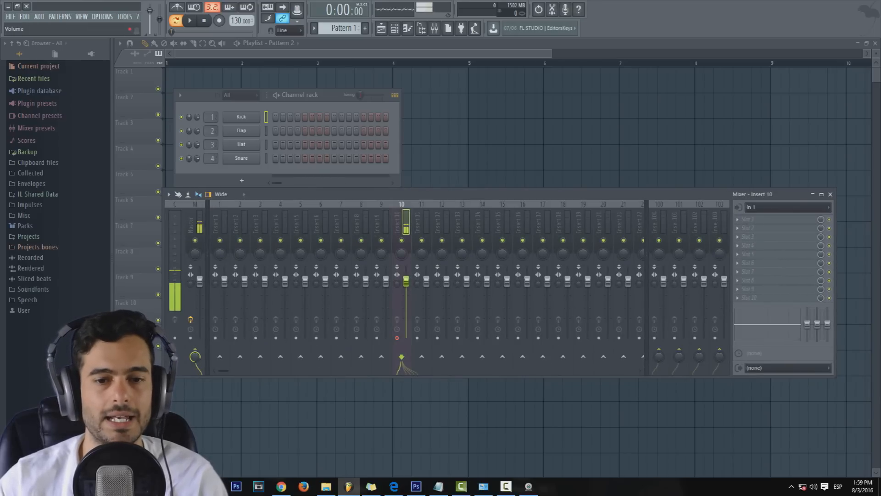
# Step: Check which input/output device is selected in the audio settings
pyautogui.click(99, 16)
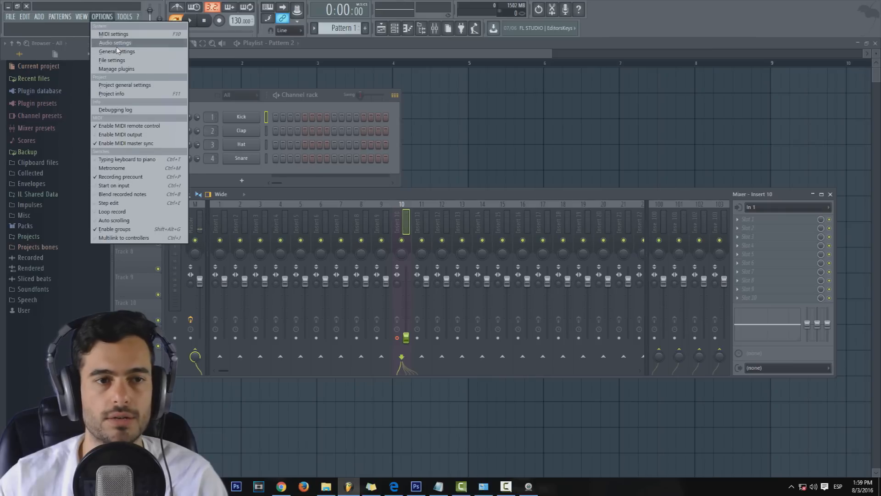
pyautogui.click(110, 43)
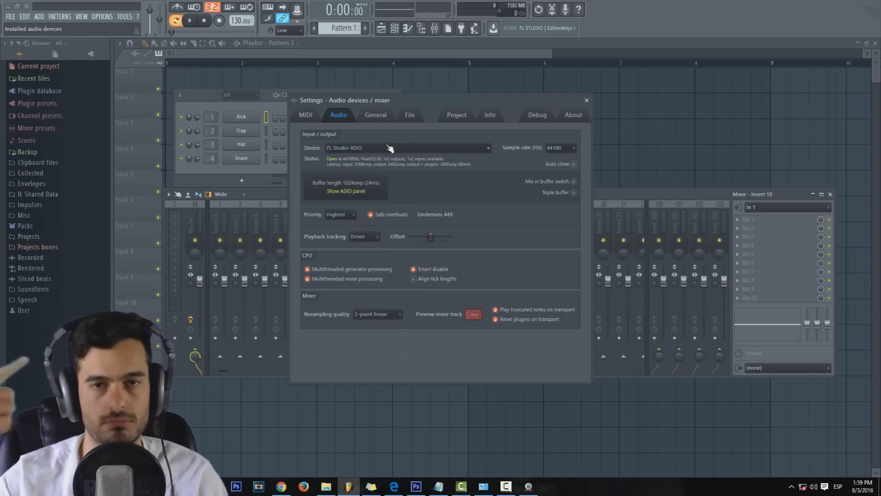
pyautogui.click(587, 101)
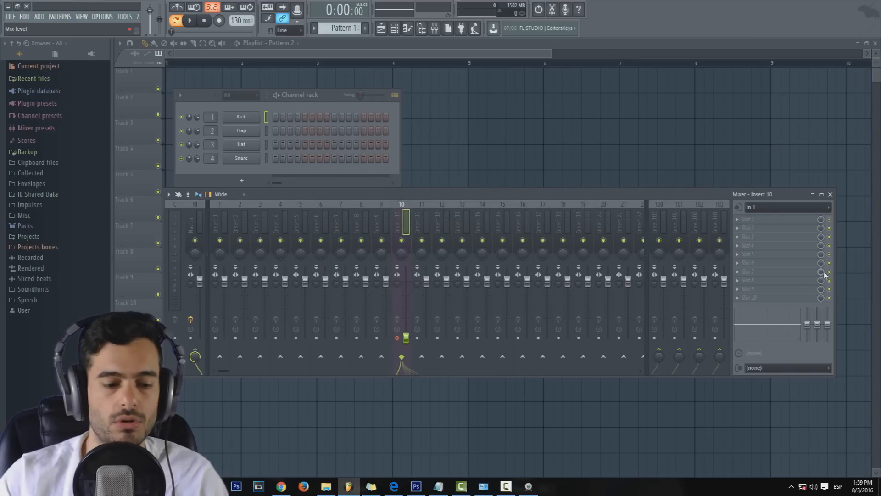
# Step: Load the Edison recorder on mixer Insert 10 and reset that track's volume fader
pyautogui.hotkey('ctrl', 'e')
pyautogui.moveTo(368, 183); pyautogui.dragTo(696, 128)
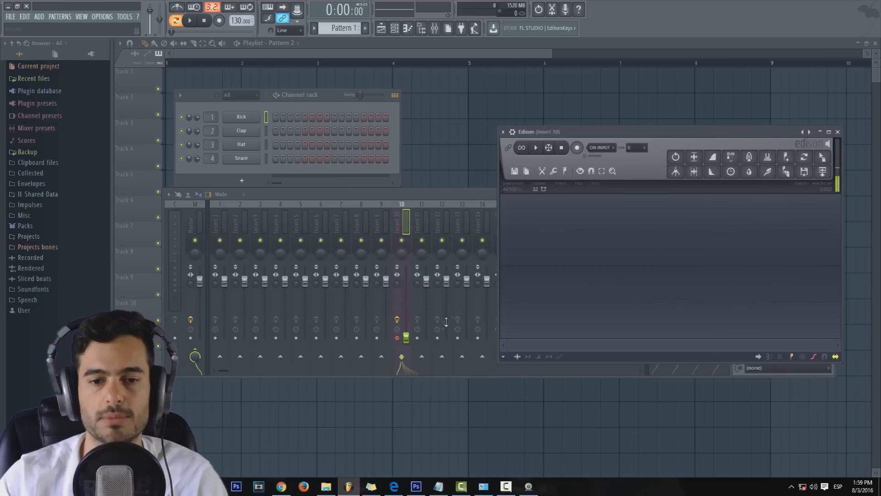
pyautogui.rightClick(412, 340)
pyautogui.click(414, 342)
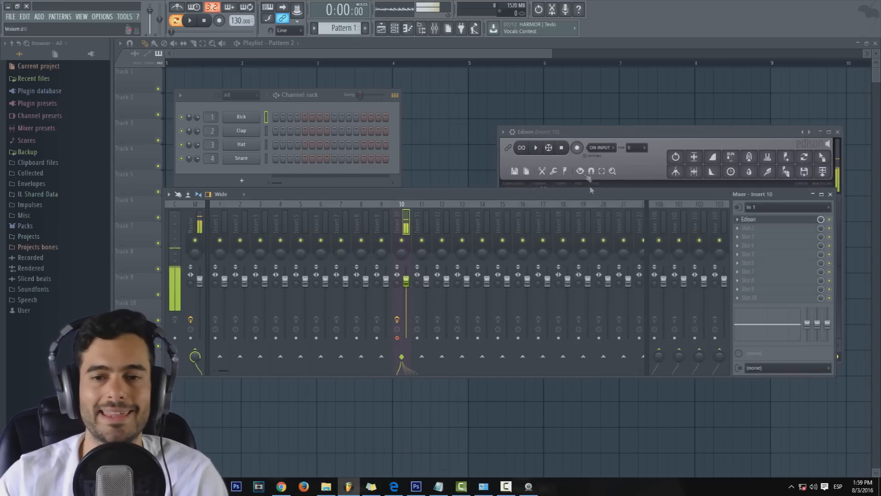
# Step: Arrange the mixer and Edison windows, then record a vocal take of about 3.8 seconds in Edison
pyautogui.moveTo(564, 192); pyautogui.dragTo(516, 217)
pyautogui.moveTo(596, 187); pyautogui.dragTo(597, 361)
pyautogui.moveTo(587, 132); pyautogui.dragTo(434, 98)
pyautogui.moveTo(508, 98); pyautogui.dragTo(537, 95)
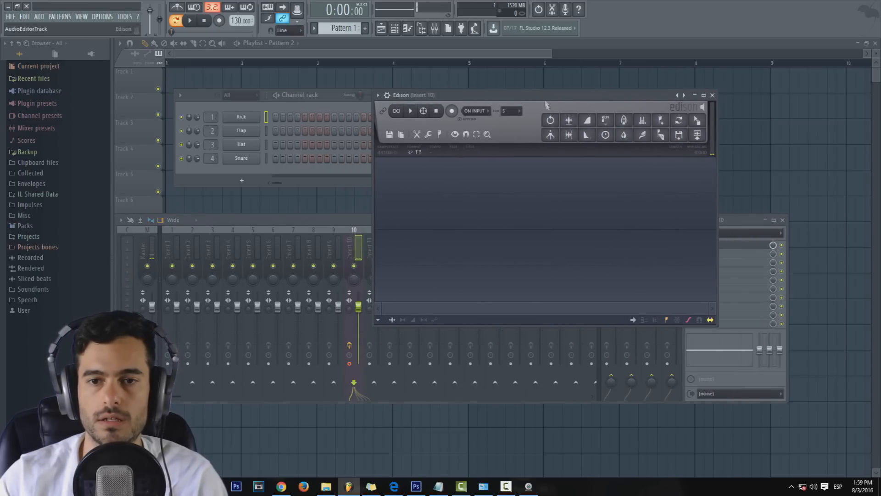
pyautogui.click(452, 112)
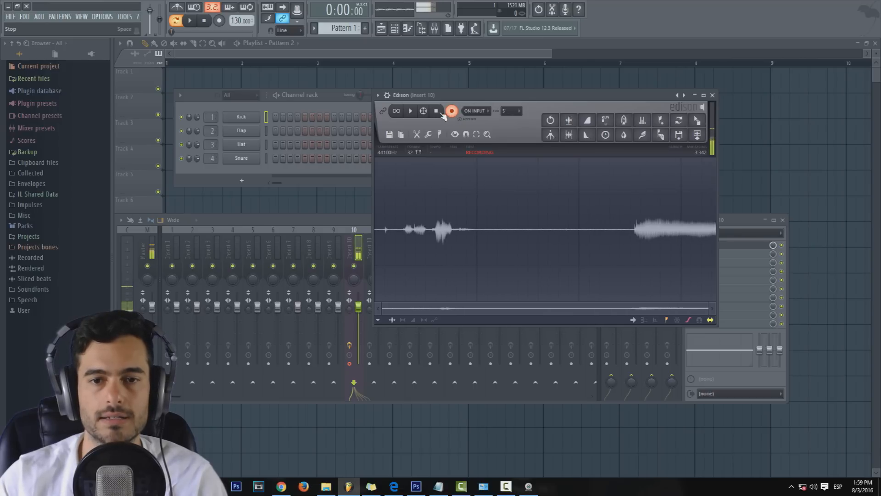
pyautogui.click(441, 113)
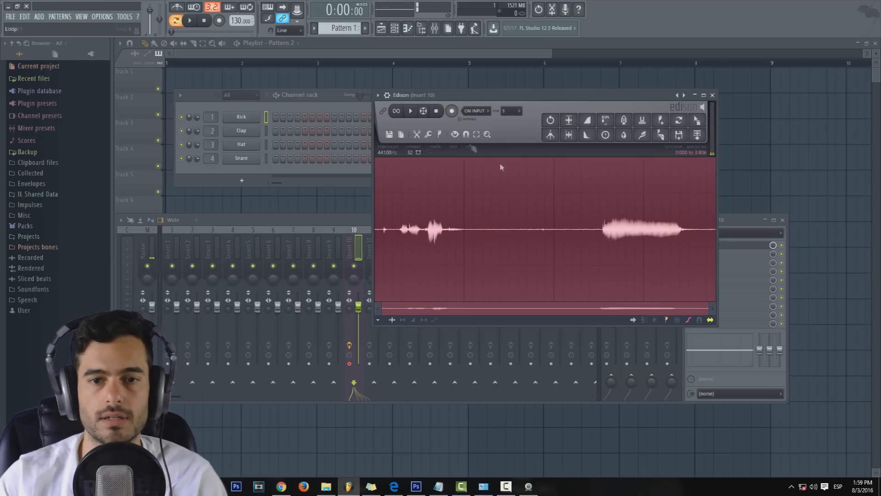
# Step: Set the audio input of mixer Insert 10 to none
pyautogui.click(343, 231)
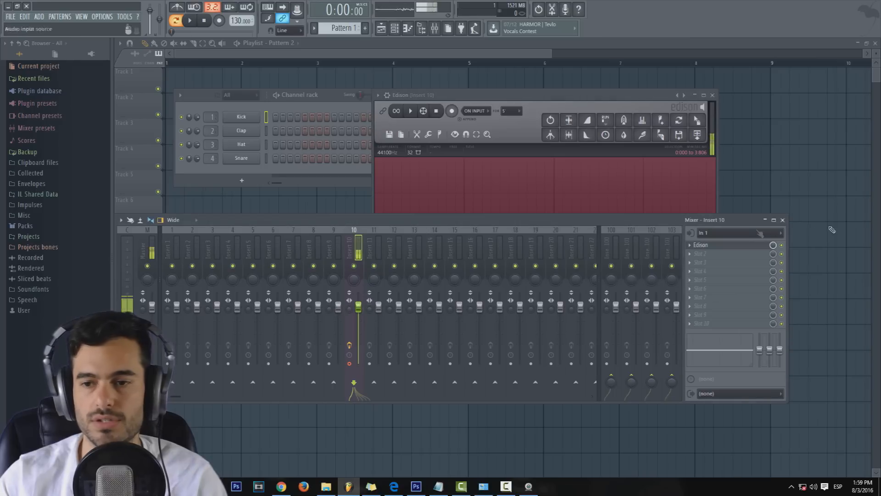
pyautogui.click(735, 234)
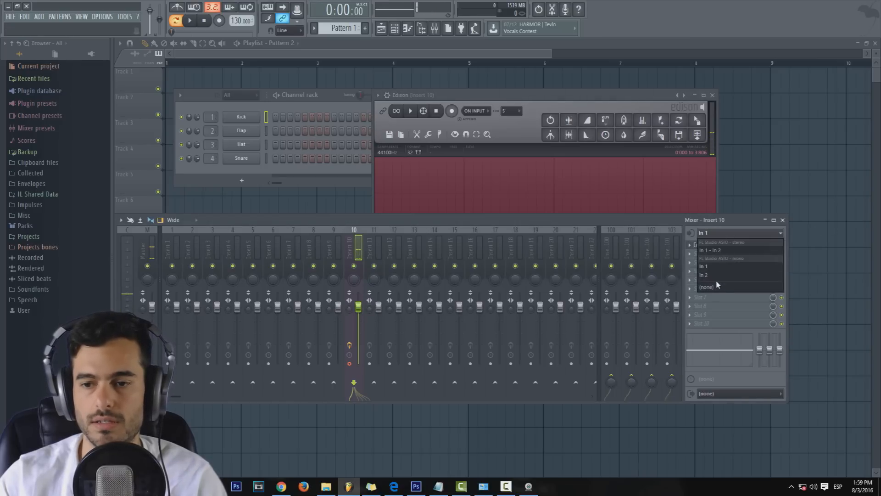
pyautogui.click(714, 288)
# Step: Play back the recording in Edison and delete the audio before and after the sustained vocal note
pyautogui.moveTo(455, 95); pyautogui.dragTo(327, 92)
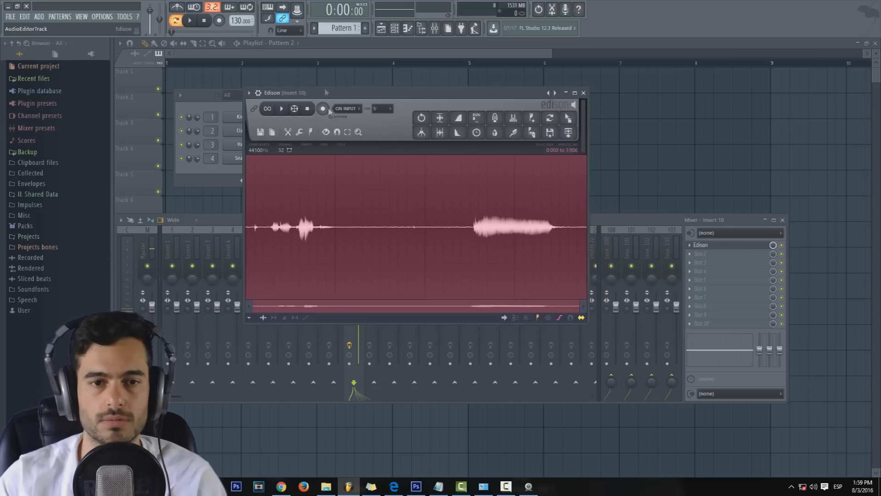
pyautogui.click(281, 108)
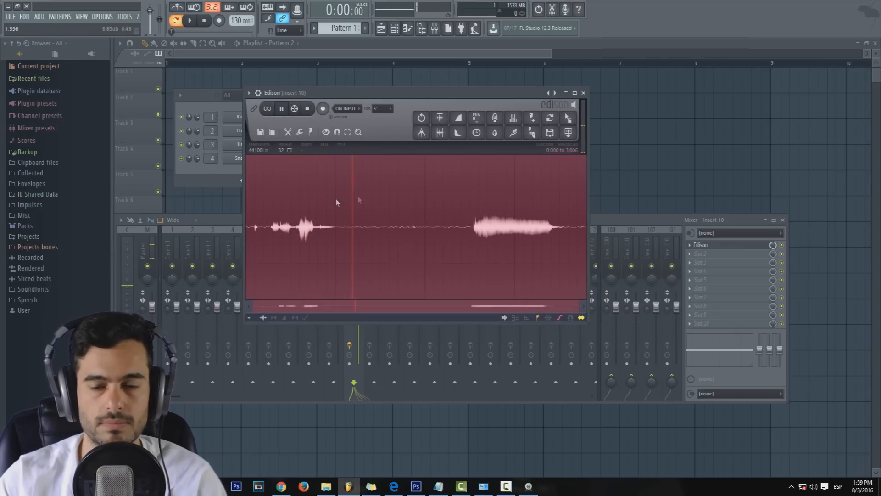
pyautogui.moveTo(560, 249); pyautogui.dragTo(475, 248)
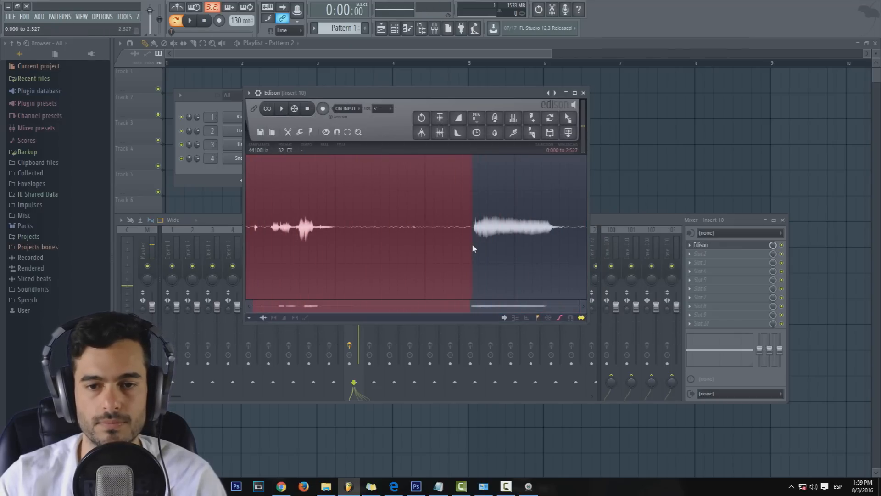
pyautogui.press('Delete')
pyautogui.moveTo(497, 237); pyautogui.dragTo(747, 254)
pyautogui.press('Delete')
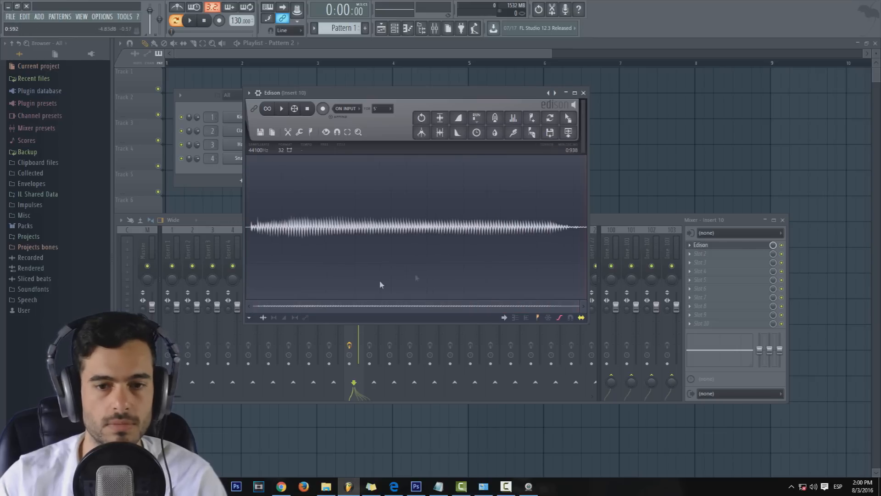
# Step: Trim the silence before the start of the vocal note and play the trimmed sample
pyautogui.click(282, 110)
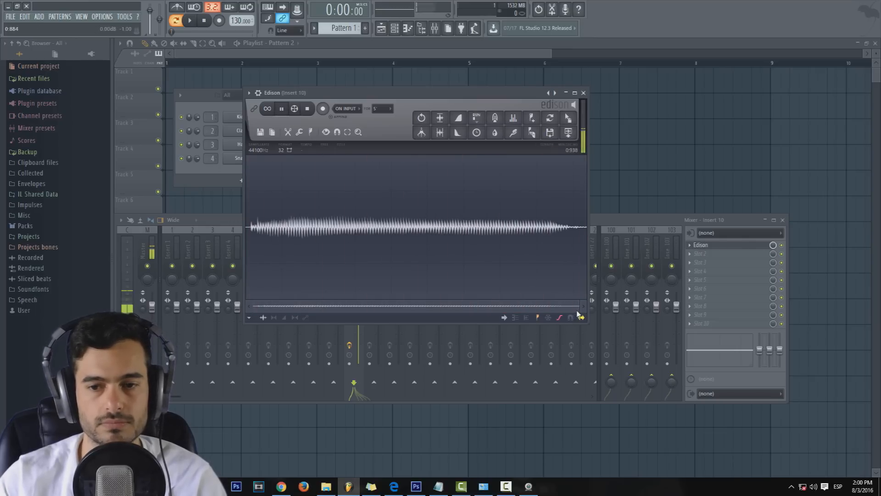
pyautogui.moveTo(577, 310); pyautogui.dragTo(270, 306)
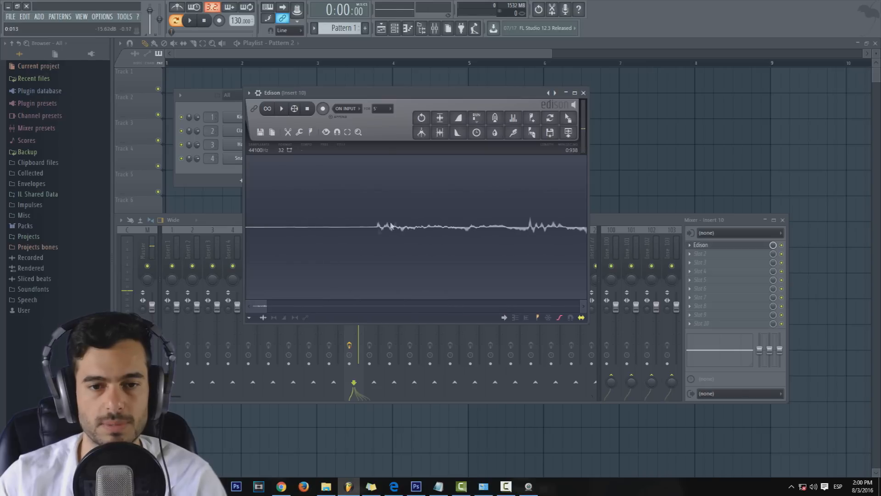
pyautogui.moveTo(374, 221); pyautogui.dragTo(246, 224)
pyautogui.press('Delete')
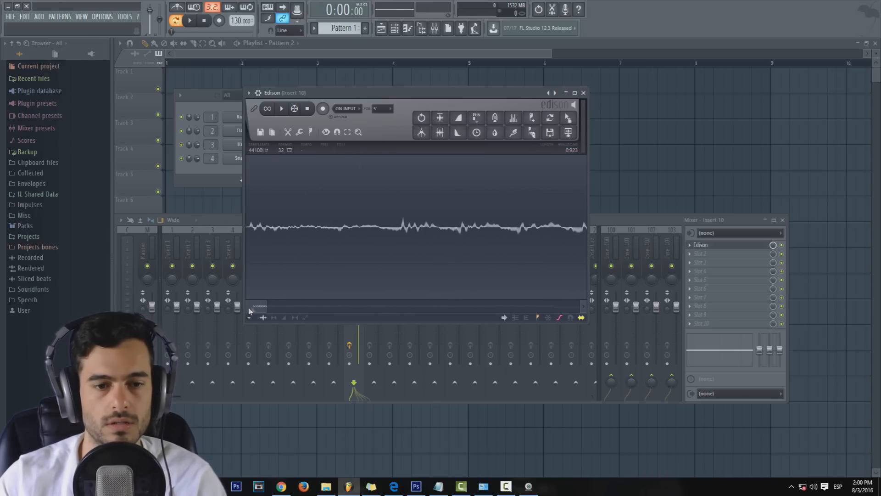
pyautogui.moveTo(264, 306); pyautogui.dragTo(580, 306)
pyautogui.press('space')
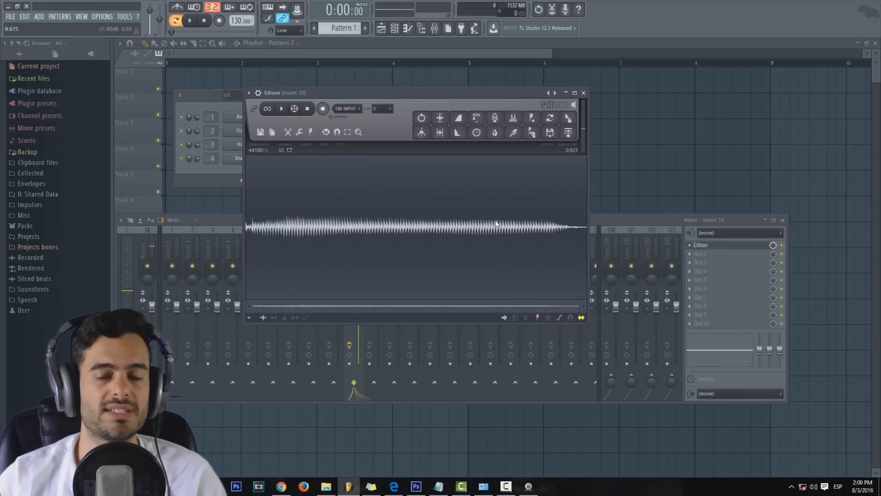
# Step: Detect pitch regions in the trimmed vocal sample
pyautogui.rightClick(327, 211)
pyautogui.moveTo(354, 255)
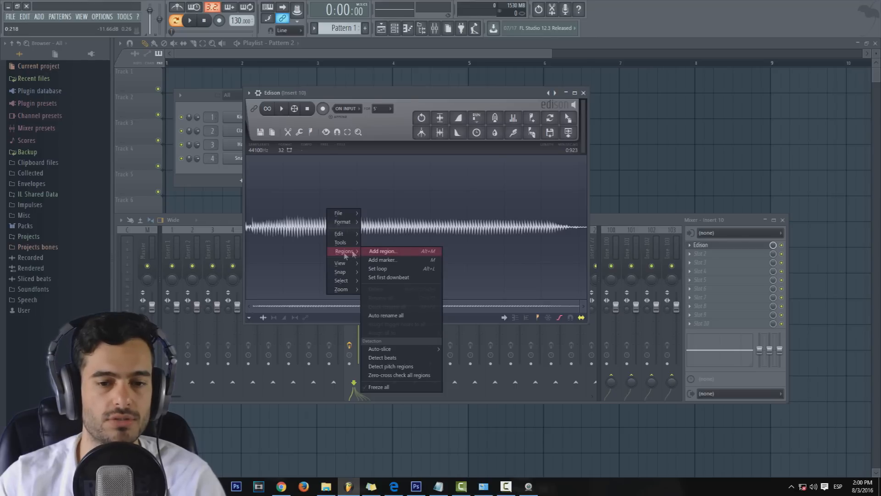
pyautogui.click(397, 367)
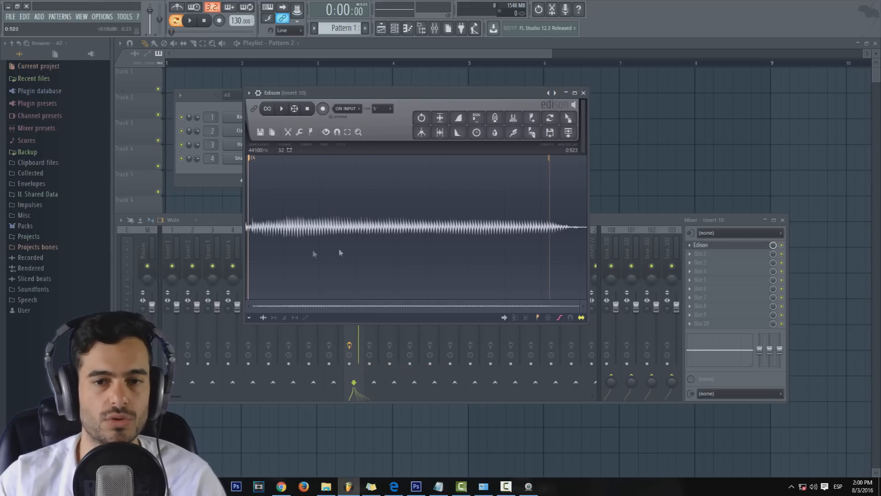
# Step: Add the Edison sample to the channel rack as a new sampler channel and open its channel settings
pyautogui.moveTo(326, 97); pyautogui.dragTo(461, 82)
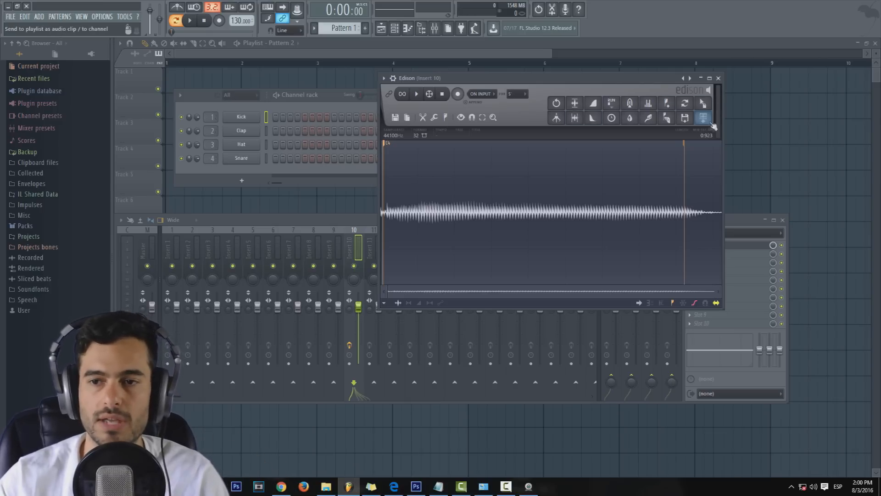
pyautogui.moveTo(703, 103); pyautogui.dragTo(246, 173)
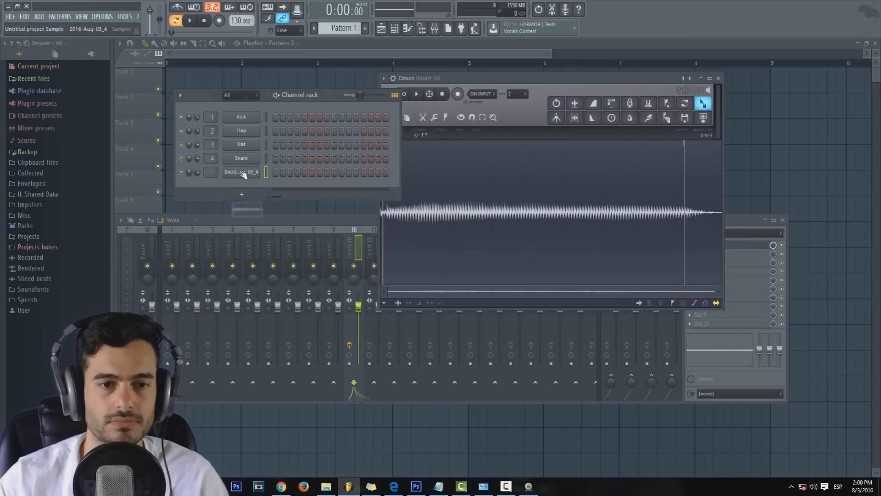
pyautogui.click(246, 173)
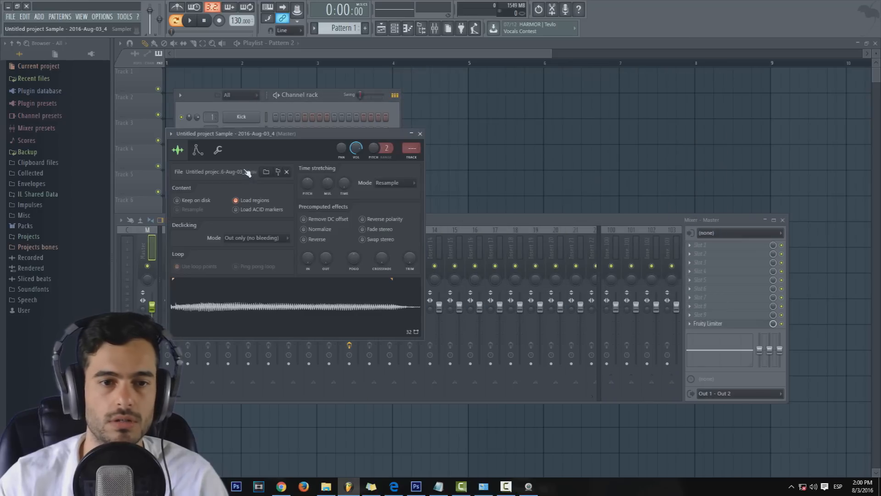
pyautogui.moveTo(521, 224); pyautogui.dragTo(499, 388)
pyautogui.moveTo(307, 137); pyautogui.dragTo(558, 87)
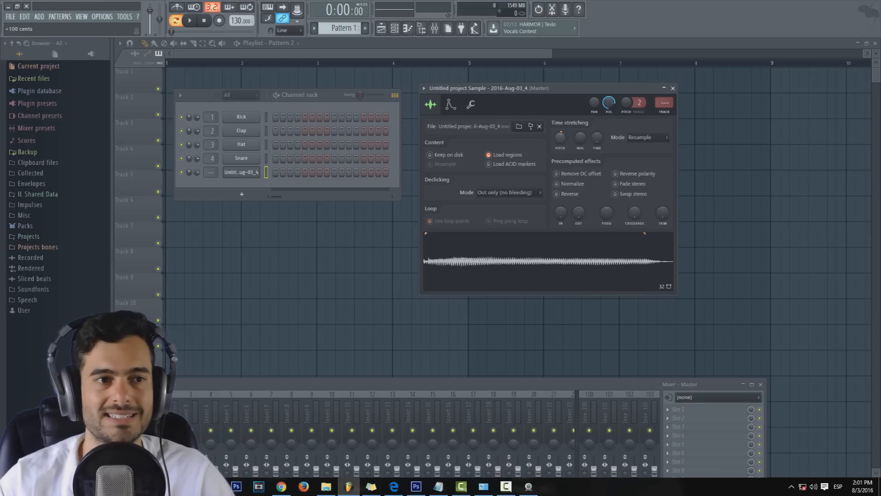
# Step: Adjust the recorded sample's pitch in its time-stretching settings
pyautogui.moveTo(560, 137); pyautogui.dragTo(561, 143)
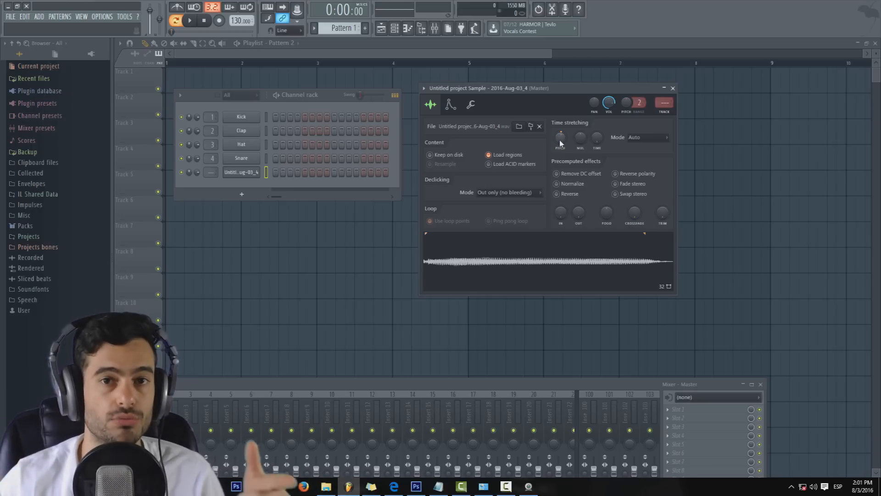
pyautogui.rightClick(564, 144)
pyautogui.click(564, 144)
# Step: Draw ascending semitone notes C5, C#5, D5, D#5 and E5 in the vocal sample channel's piano roll
pyautogui.rightClick(255, 171)
pyautogui.click(266, 173)
pyautogui.click(158, 219)
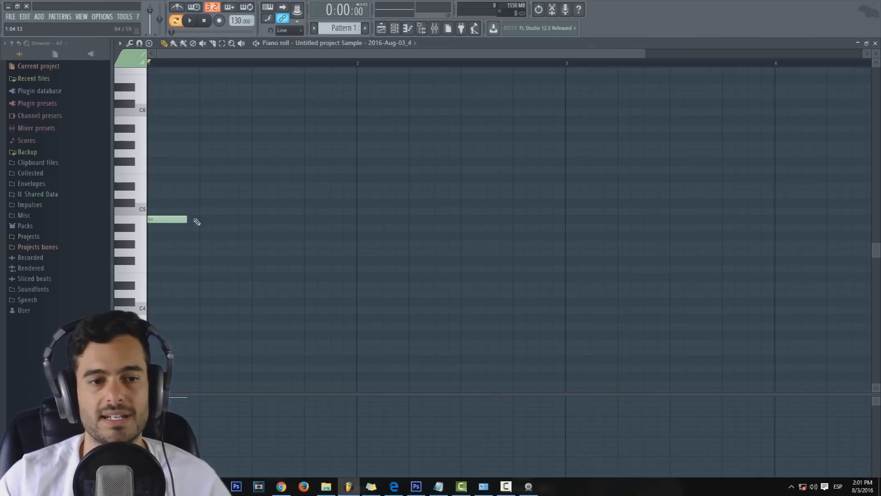
pyautogui.moveTo(167, 220); pyautogui.dragTo(168, 210)
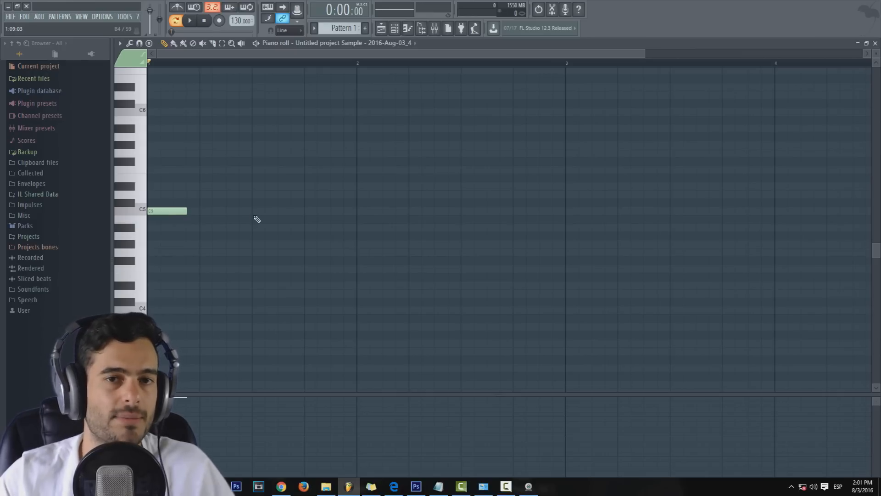
pyautogui.click(198, 202)
pyautogui.click(232, 194)
pyautogui.click(269, 186)
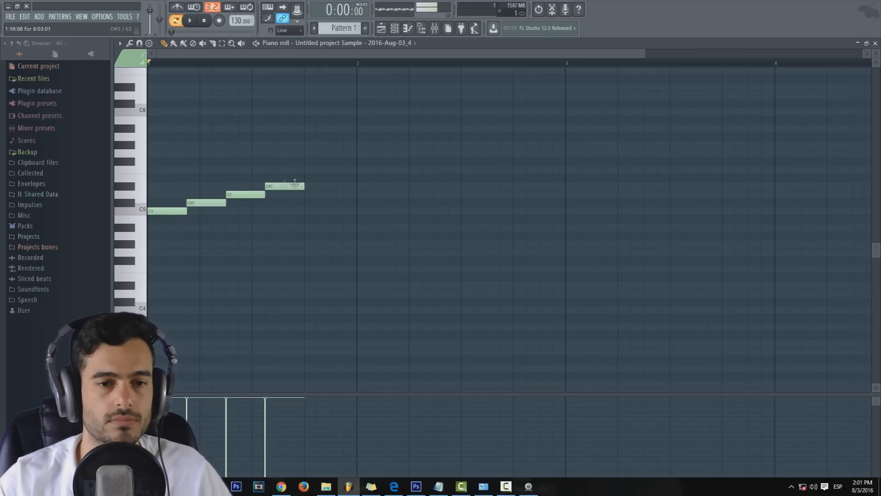
pyautogui.click(310, 178)
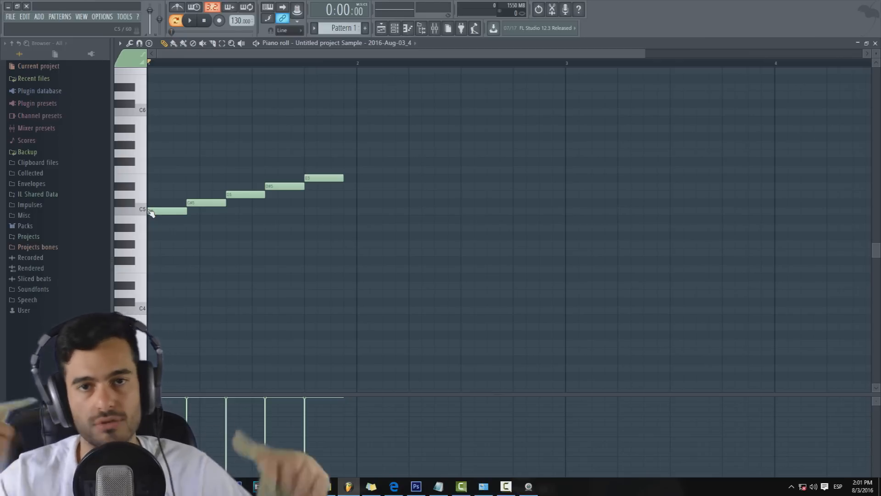
# Step: Delete all five test notes from the vocal sample's piano roll and close it
pyautogui.rightClick(323, 177)
pyautogui.rightClick(285, 186)
pyautogui.rightClick(179, 211)
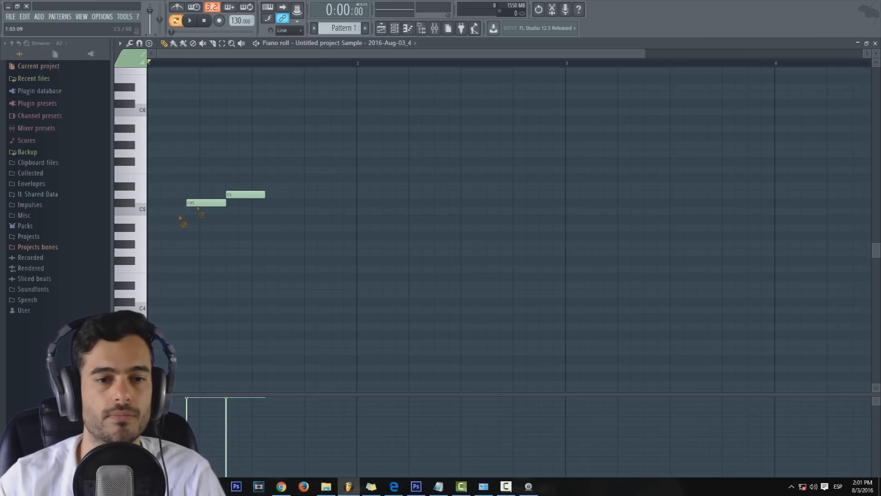
pyautogui.rightClick(207, 203)
pyautogui.rightClick(245, 194)
pyautogui.click(875, 43)
# Step: Import the Nutella Arpeggio MIDI file into the vocal sample channel's piano roll
pyautogui.rightClick(257, 173)
pyautogui.click(271, 173)
pyautogui.click(119, 43)
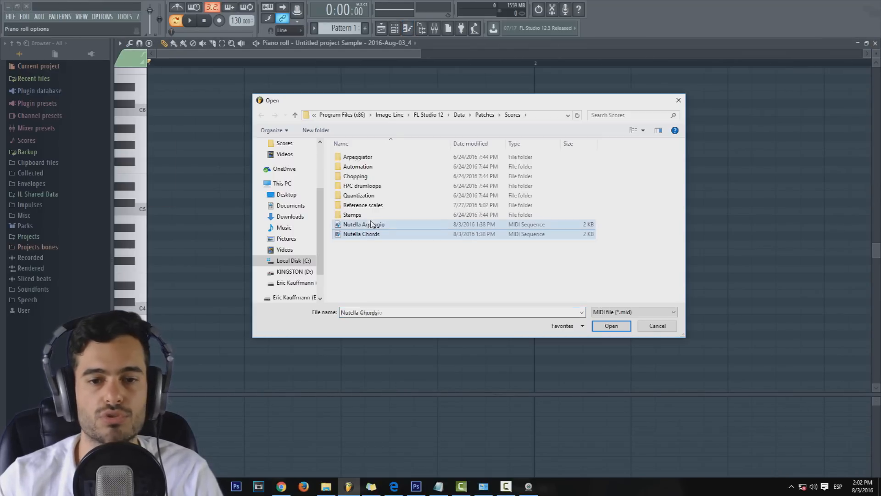
pyautogui.click(373, 223)
pyautogui.click(628, 328)
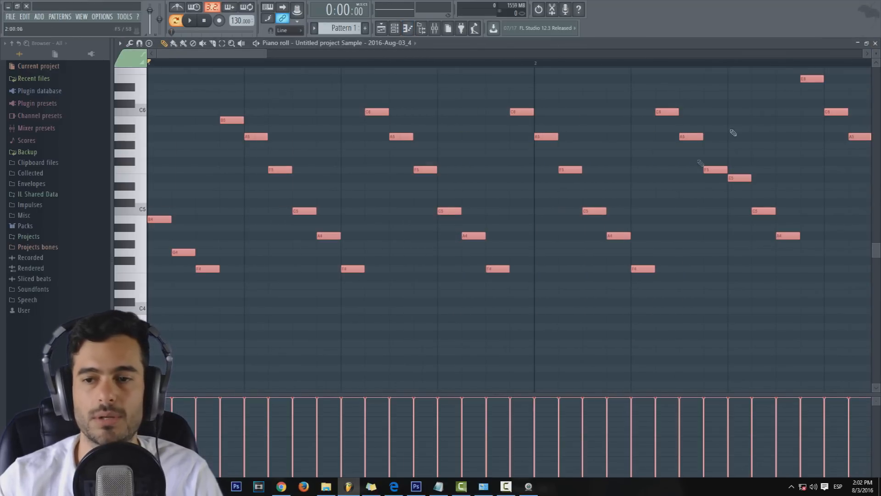
# Step: Play the imported arpeggio in the piano roll, closing the piano roll and sample settings before stopping playback
pyautogui.moveTo(276, 52); pyautogui.dragTo(548, 52)
pyautogui.press('space')
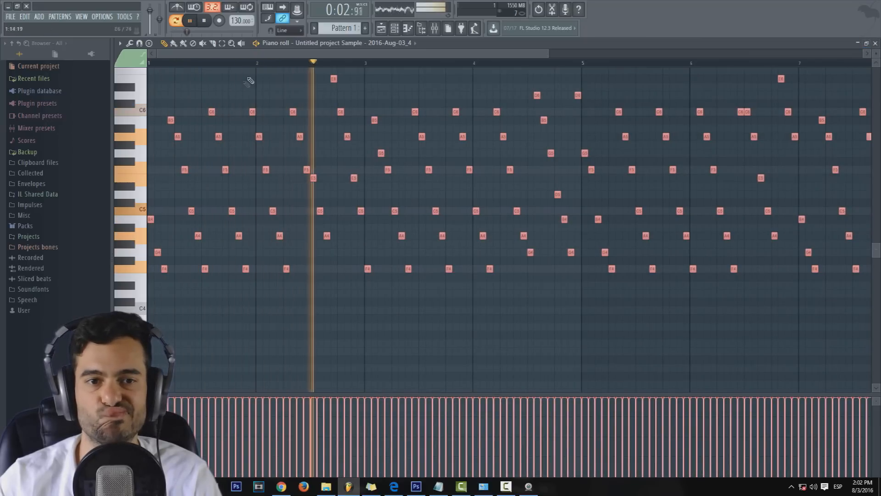
pyautogui.click(875, 44)
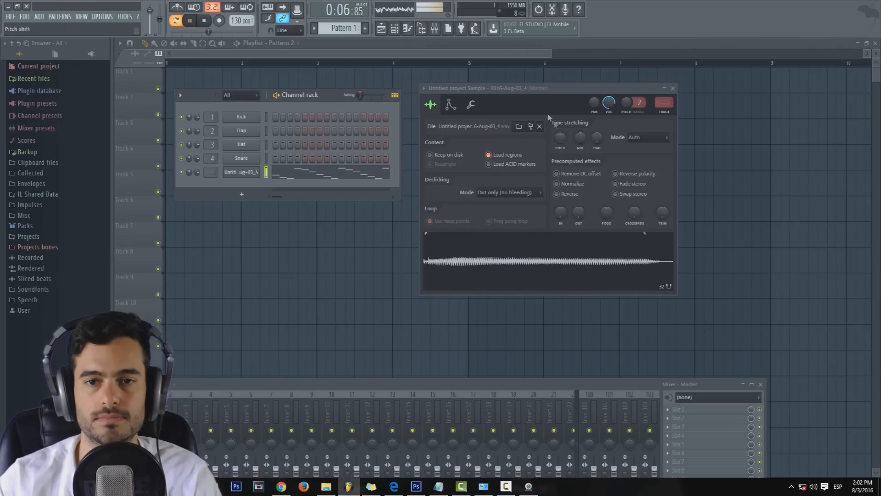
pyautogui.click(673, 88)
pyautogui.click(203, 21)
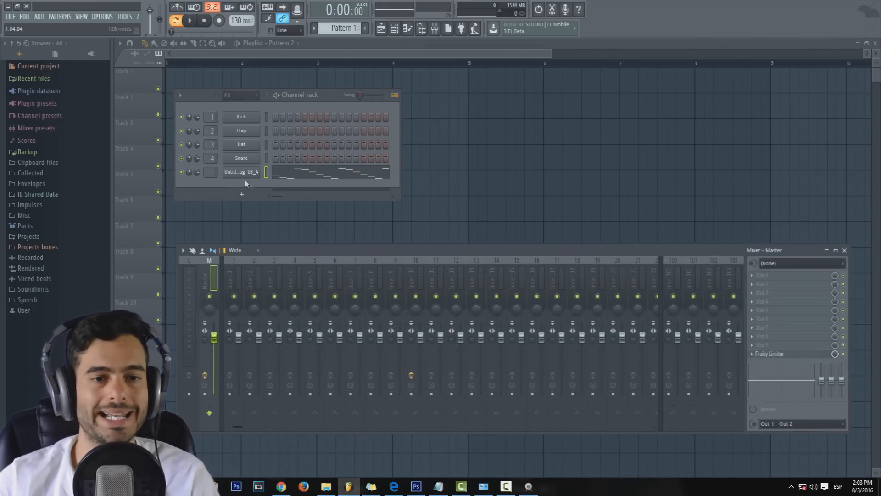
# Step: Enable the vocal sample's volume envelope and, during playback, shorten its attack, hold, decay and release and lower its sustain
pyautogui.click(247, 173)
pyautogui.moveTo(547, 89); pyautogui.dragTo(483, 80)
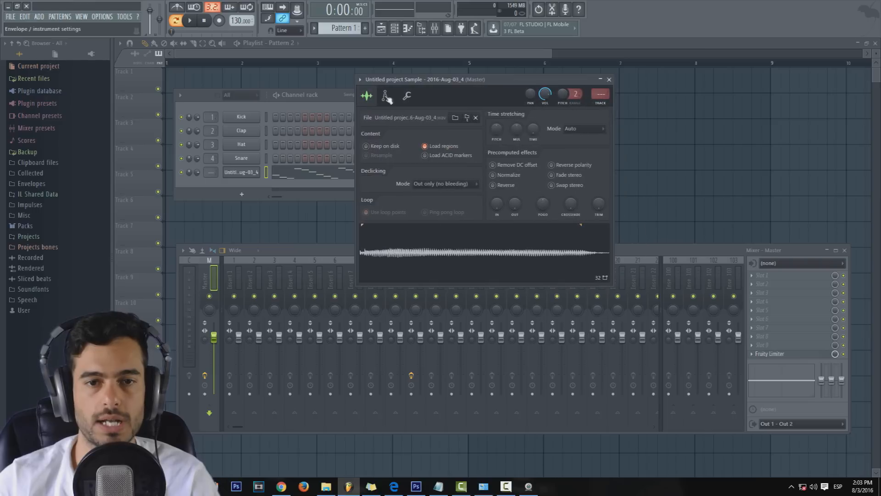
pyautogui.click(386, 97)
pyautogui.click(366, 131)
pyautogui.click(196, 24)
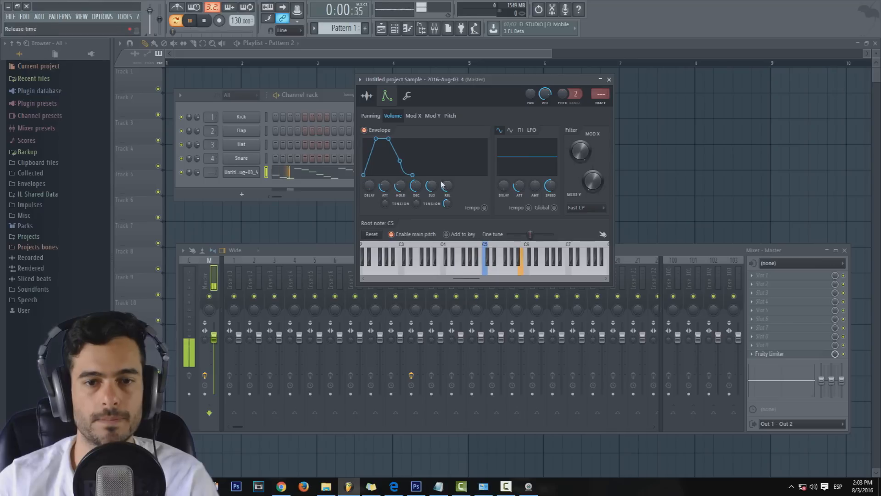
pyautogui.moveTo(385, 186); pyautogui.dragTo(385, 193)
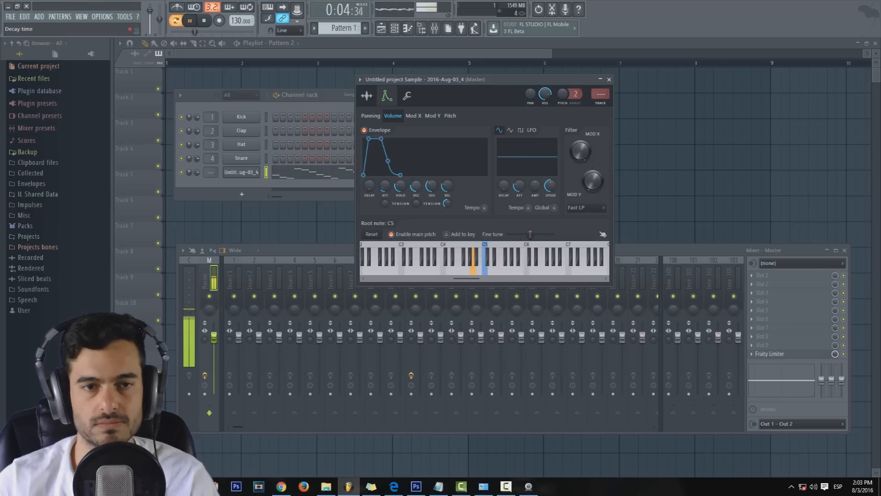
pyautogui.press('space')
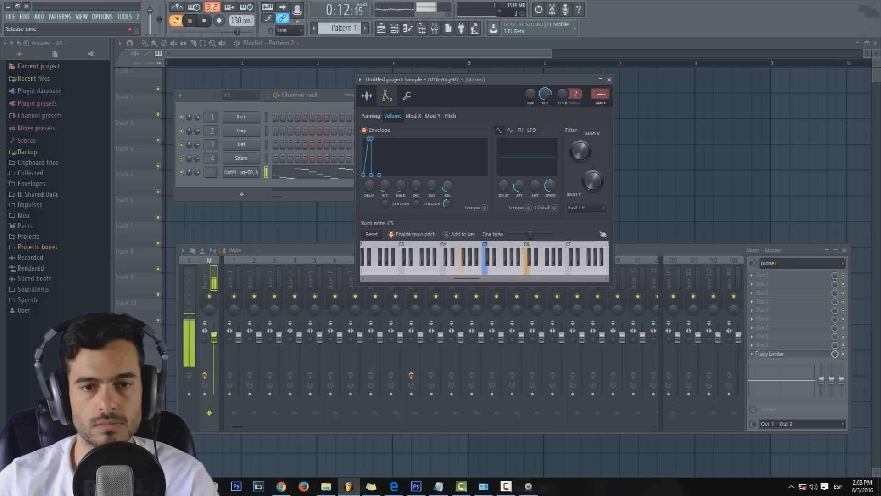
pyautogui.click(190, 21)
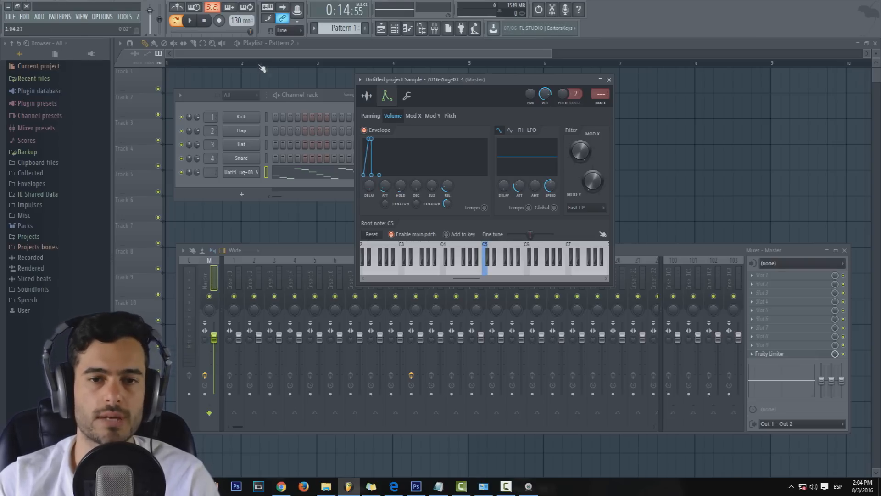
pyautogui.click(367, 95)
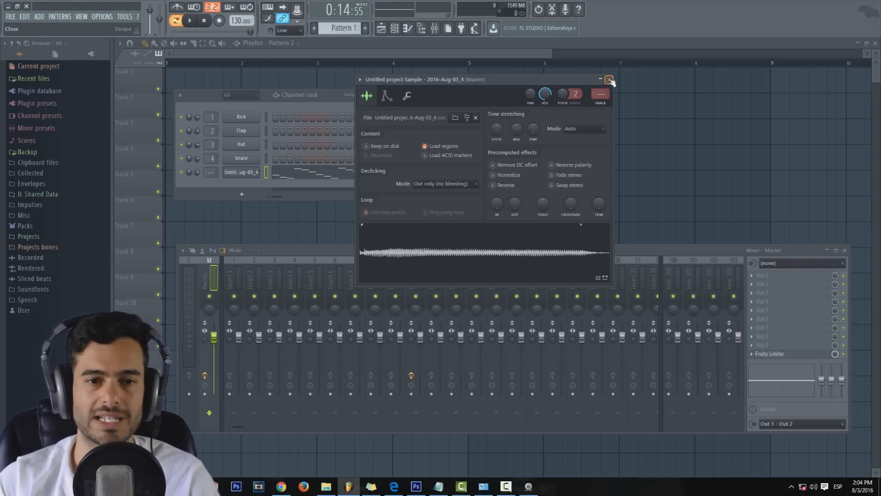
pyautogui.click(610, 81)
# Step: Route the vocal sample's channel to mixer track 1
pyautogui.moveTo(271, 251); pyautogui.dragTo(285, 211)
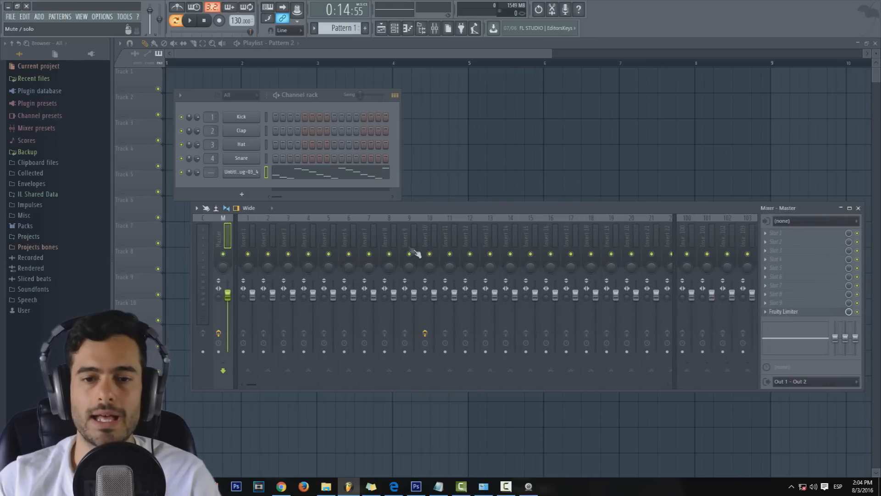
pyautogui.click(389, 237)
pyautogui.click(212, 174)
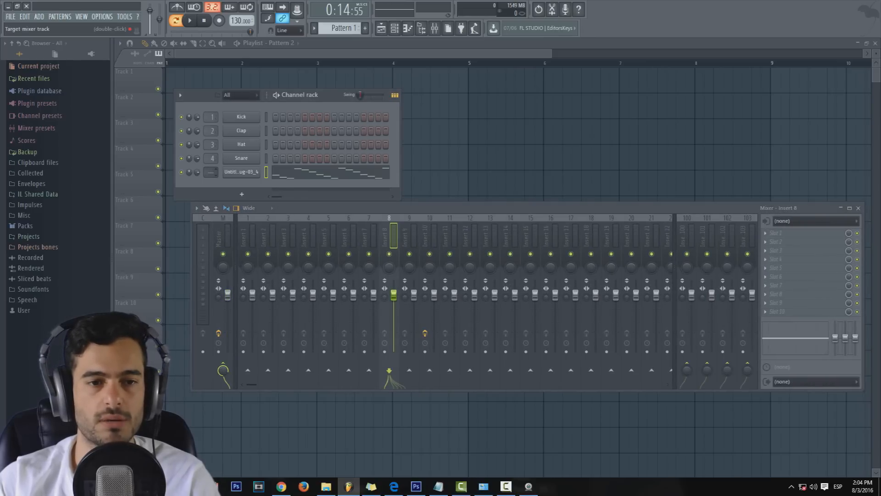
pyautogui.moveTo(214, 174); pyautogui.dragTo(214, 170)
# Step: Add Fruity Parametric EQ 2 to the first effect slot of mixer insert 1 and load one of its presets
pyautogui.click(780, 234)
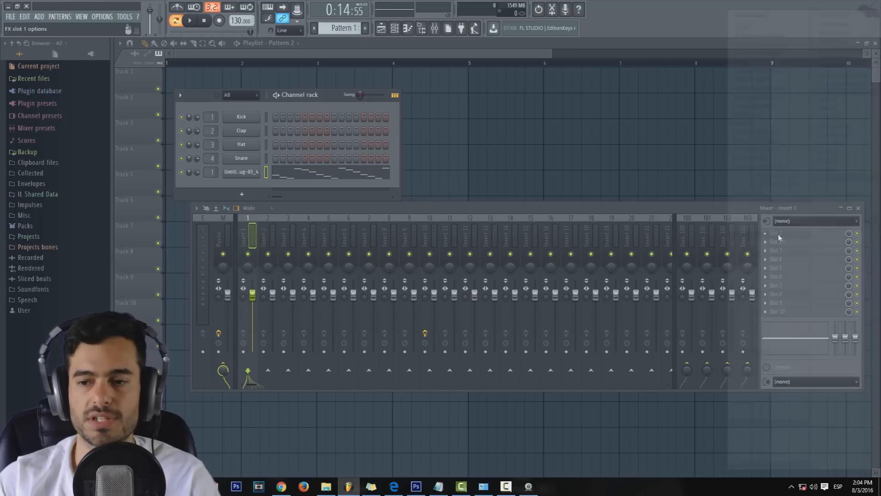
pyautogui.click(790, 458)
pyautogui.moveTo(284, 133); pyautogui.dragTo(454, 111)
pyautogui.click(340, 112)
pyautogui.moveTo(375, 139)
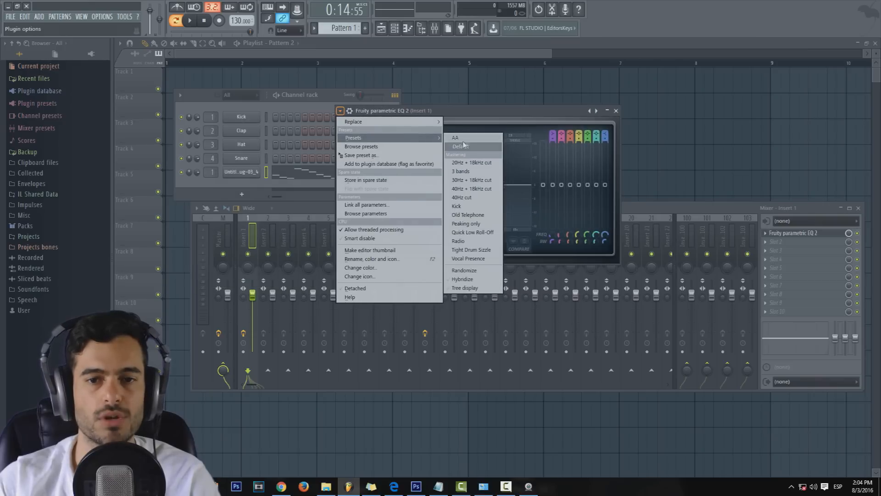
pyautogui.click(461, 142)
# Step: Shape the vocal's EQ during playback: cut the lows, dip the low mids and boost band 3 about 0.8 dB at 4337 Hz
pyautogui.press('space')
pyautogui.moveTo(355, 186); pyautogui.dragTo(387, 185)
pyautogui.moveTo(480, 185); pyautogui.dragTo(516, 178)
pyautogui.moveTo(460, 185); pyautogui.dragTo(416, 191)
pyautogui.scroll(-5, 417, 191)
pyautogui.moveTo(439, 186); pyautogui.dragTo(493, 182)
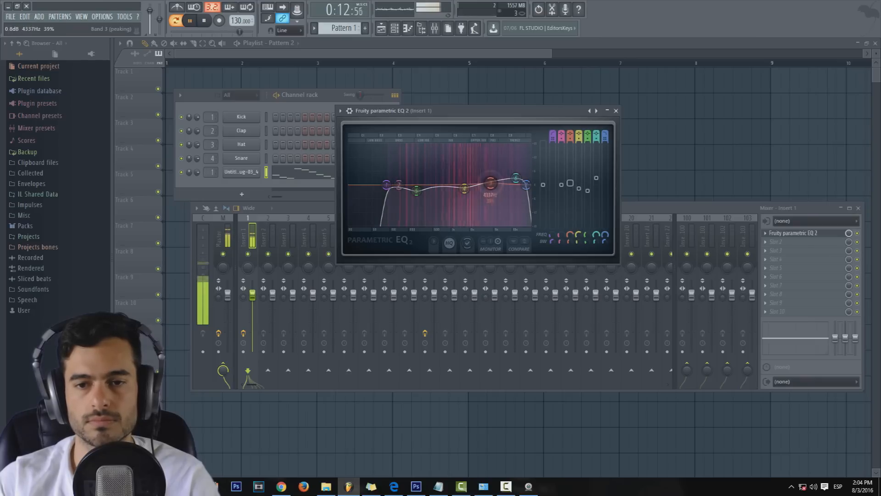
pyautogui.click(616, 111)
pyautogui.click(203, 20)
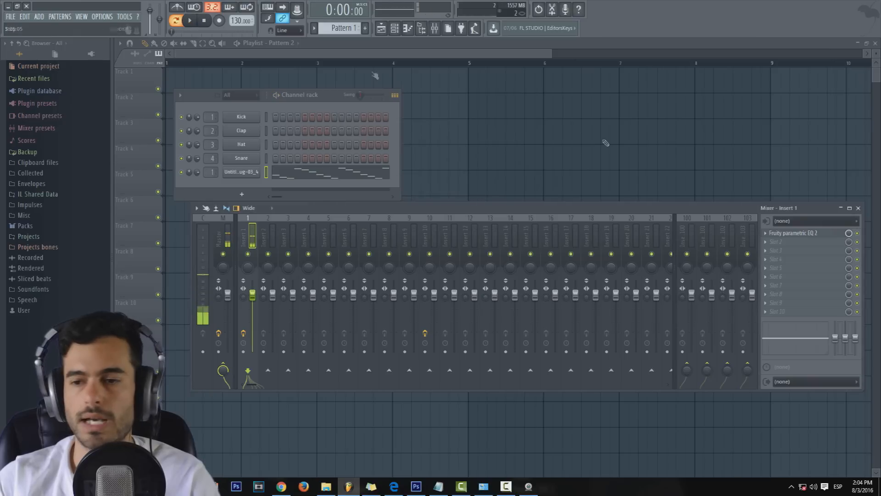
# Step: Add Maximus to the second effect slot of insert 1 with the NY compression preset
pyautogui.click(765, 242)
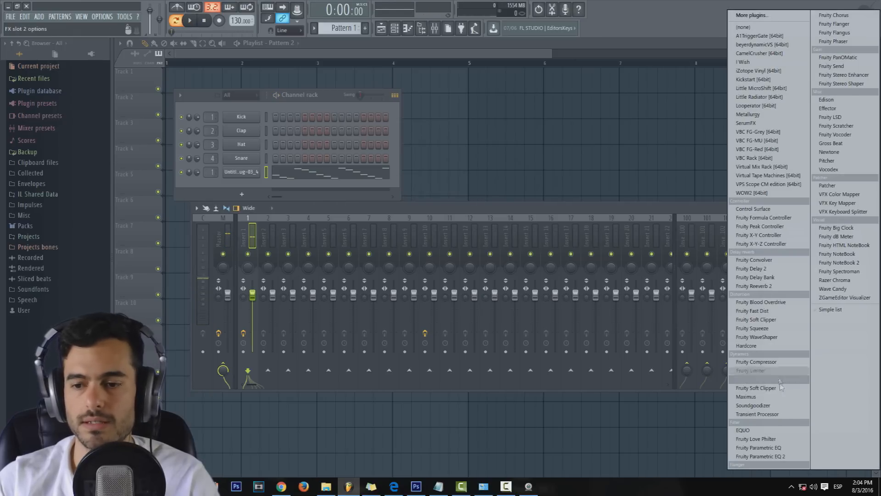
pyautogui.click(786, 397)
pyautogui.click(427, 179)
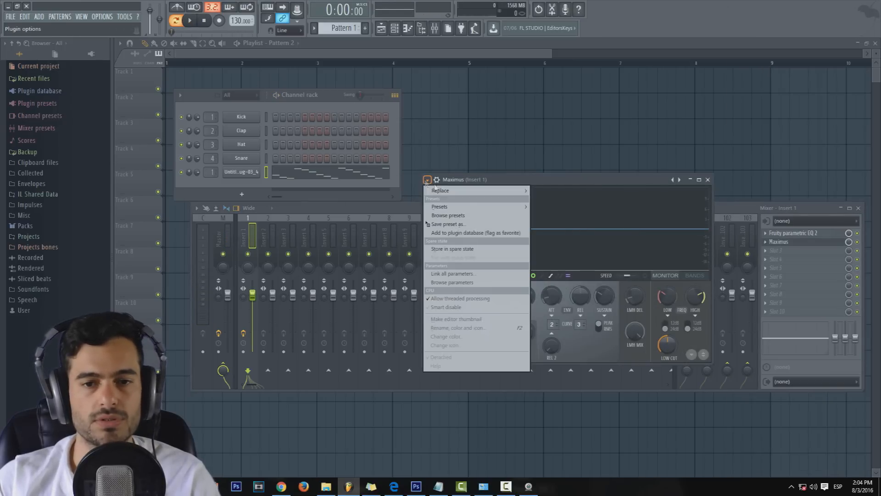
pyautogui.moveTo(510, 207)
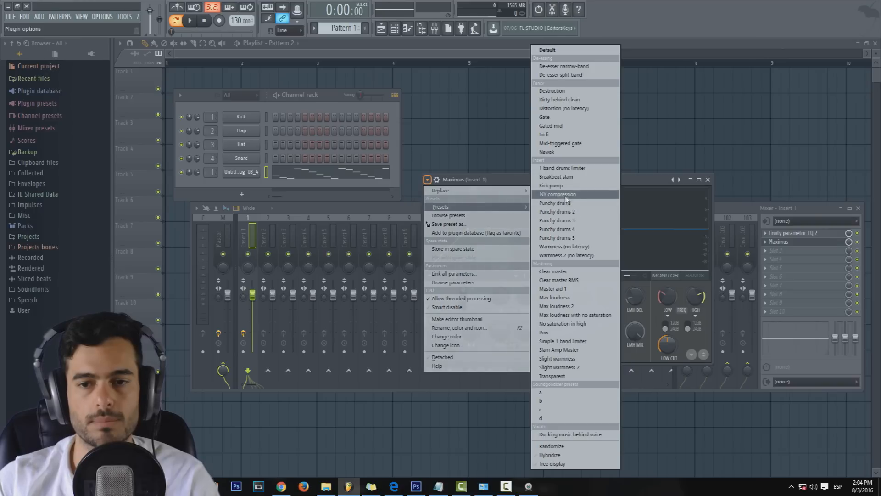
pyautogui.click(543, 197)
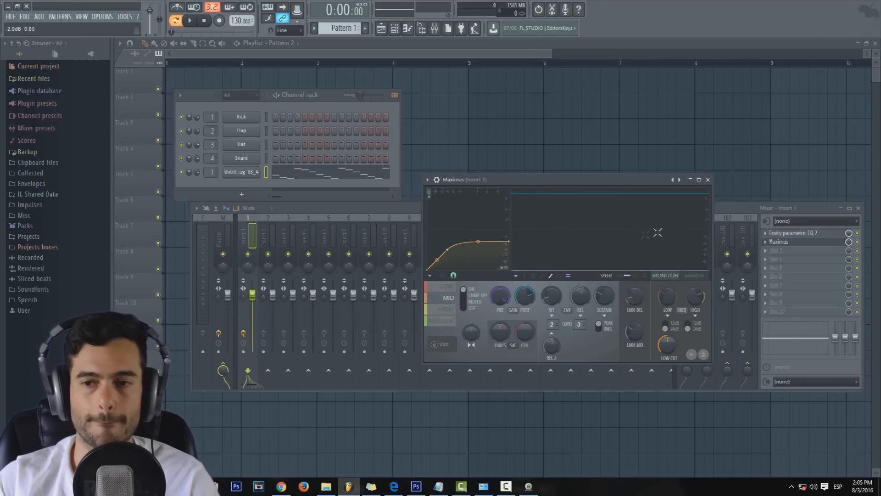
pyautogui.click(708, 180)
# Step: Lower the volume of mixer insert 1 to about -5.2 dB while the arpeggio plays
pyautogui.press('space')
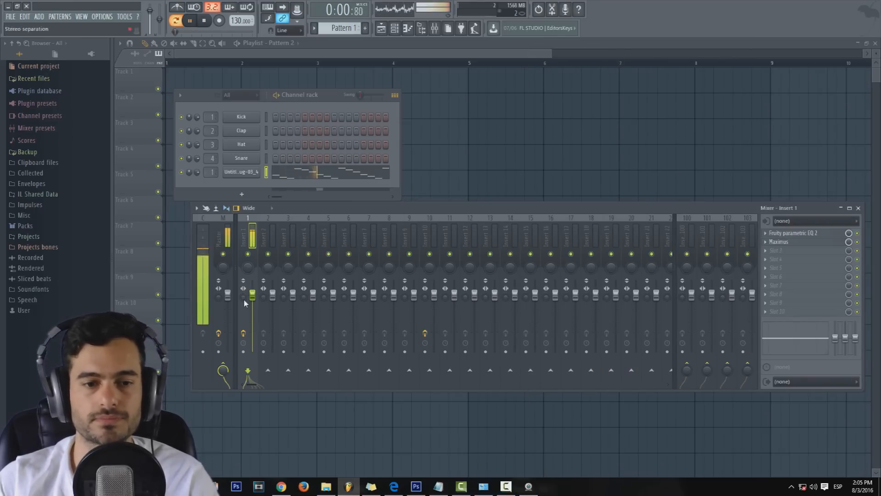
pyautogui.moveTo(252, 294); pyautogui.dragTo(252, 305)
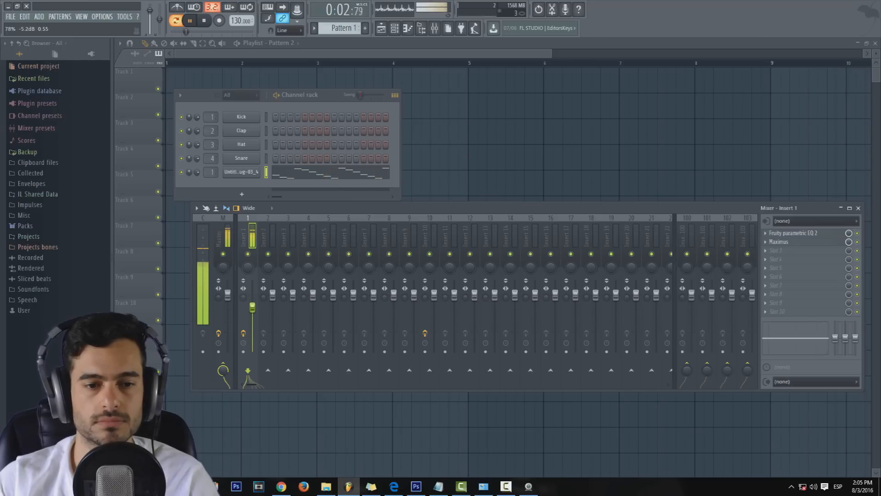
pyautogui.press('space')
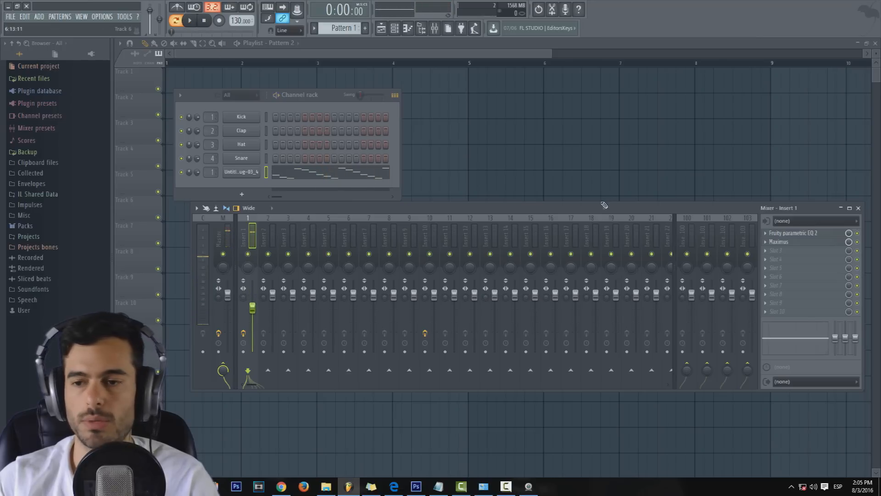
# Step: Add Transient Processor to the third effect slot of insert 1 and arrange its window clear of the mixer
pyautogui.moveTo(602, 215); pyautogui.dragTo(597, 226)
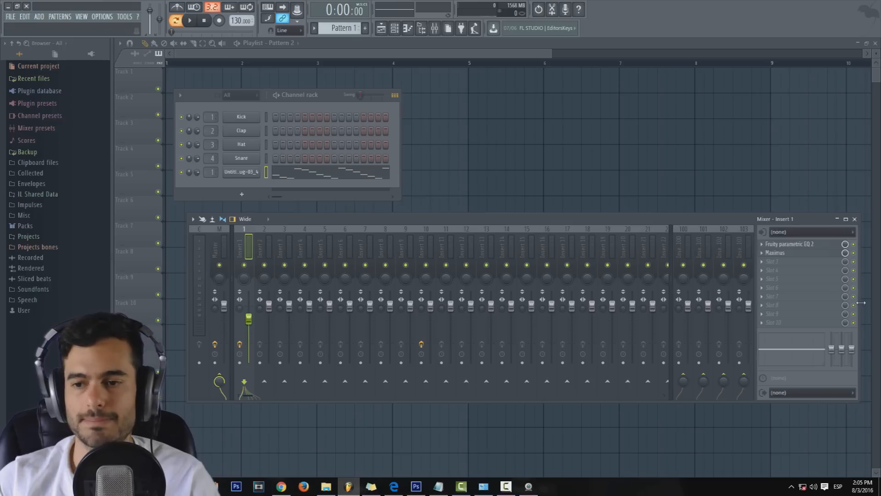
pyautogui.click(768, 264)
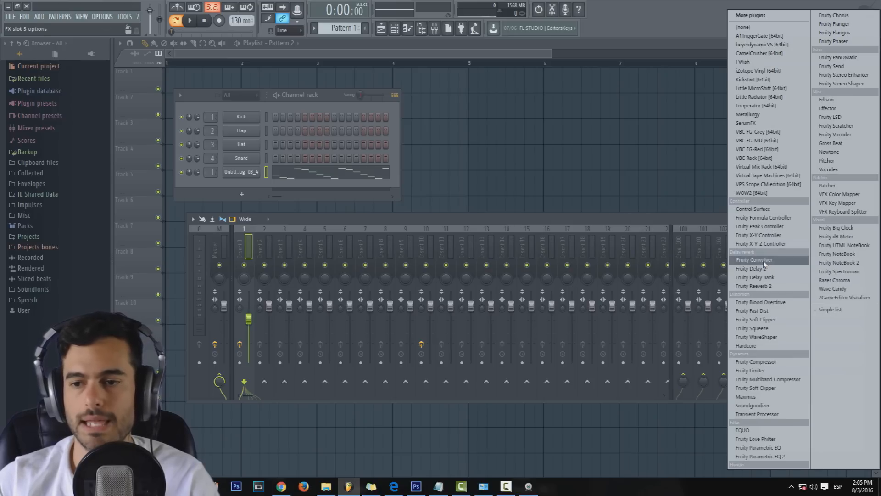
pyautogui.click(780, 413)
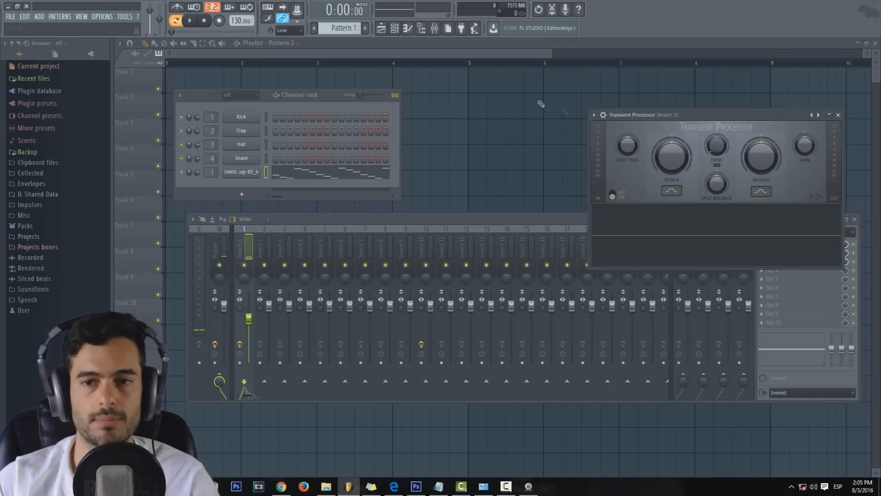
pyautogui.moveTo(659, 118); pyautogui.dragTo(491, 81)
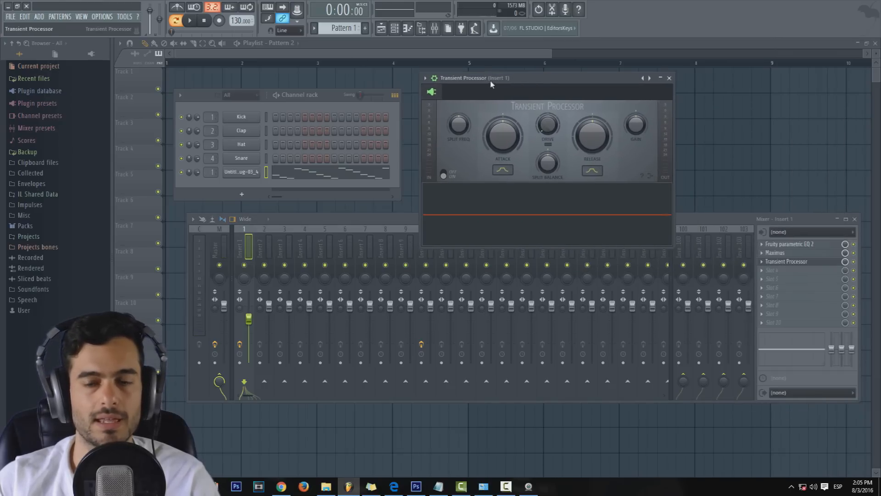
pyautogui.moveTo(459, 219); pyautogui.dragTo(464, 279)
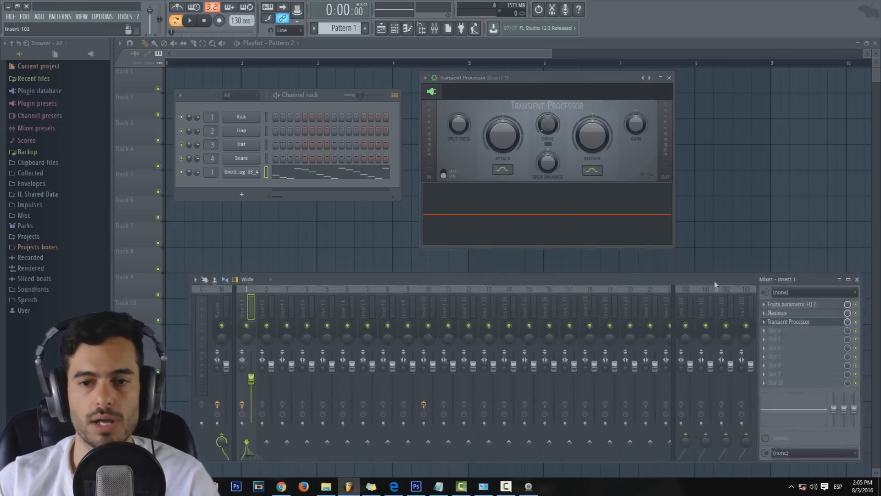
# Step: Raise the Transient Processor's attack and drive, lower its release and switch the release shape during playback
pyautogui.click(195, 21)
pyautogui.moveTo(504, 124); pyautogui.dragTo(515, 165)
pyautogui.moveTo(587, 160); pyautogui.dragTo(600, 181)
pyautogui.moveTo(505, 143); pyautogui.dragTo(505, 120)
pyautogui.moveTo(595, 146); pyautogui.dragTo(596, 137)
pyautogui.click(592, 170)
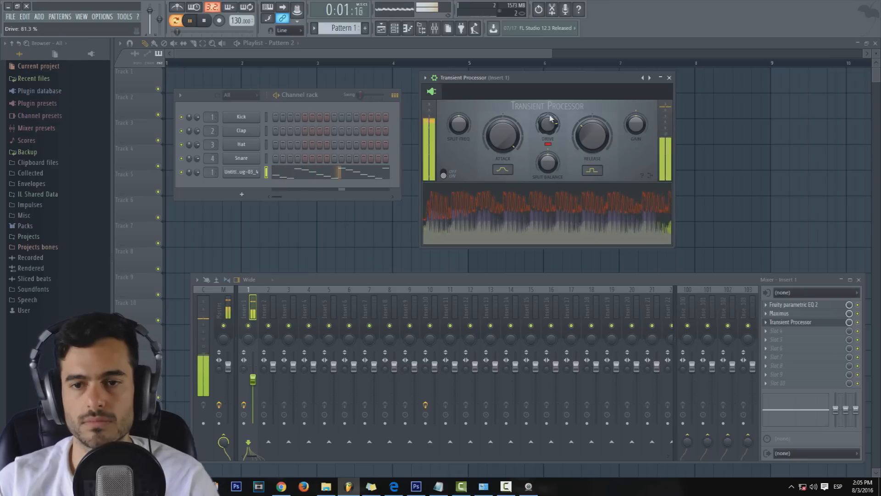
pyautogui.click(206, 21)
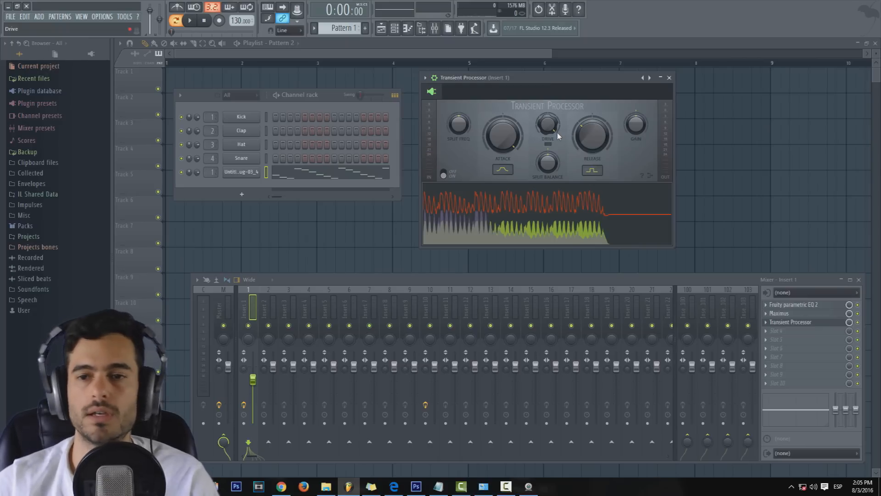
# Step: Audition the processed arpeggio and reduce the Transient Processor's drive to 66.9%, closing the plugin when done
pyautogui.click(190, 21)
pyautogui.moveTo(363, 279); pyautogui.dragTo(353, 247)
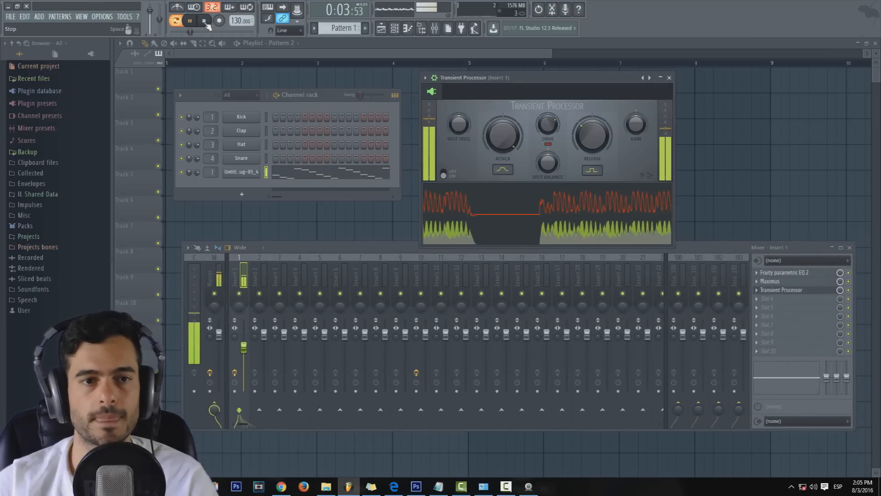
pyautogui.press('space')
pyautogui.moveTo(549, 125); pyautogui.dragTo(548, 128)
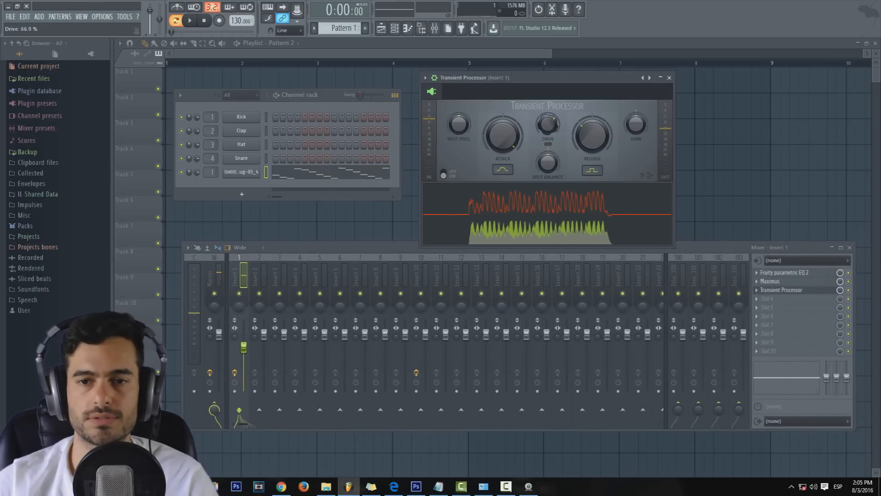
pyautogui.click(670, 78)
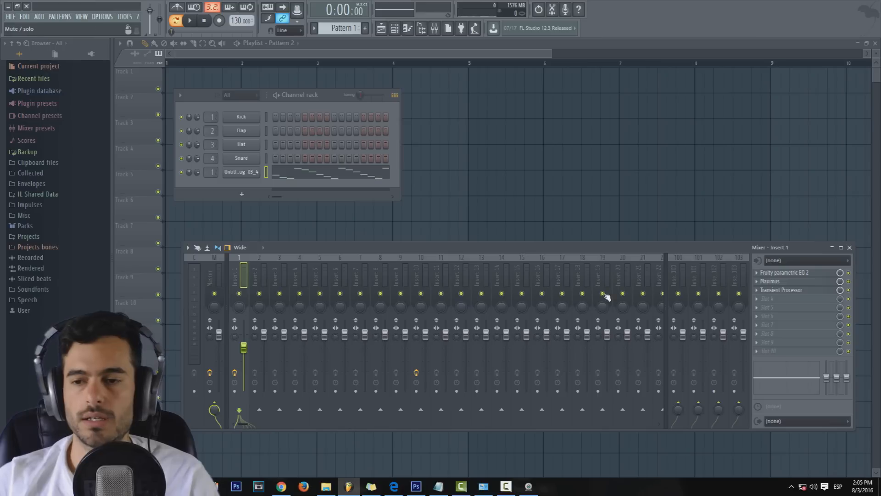
# Step: Add Fruity Reeverb 2 to the fourth effect slot of insert 1, start playback and arrange its window clear of the mixer
pyautogui.click(764, 302)
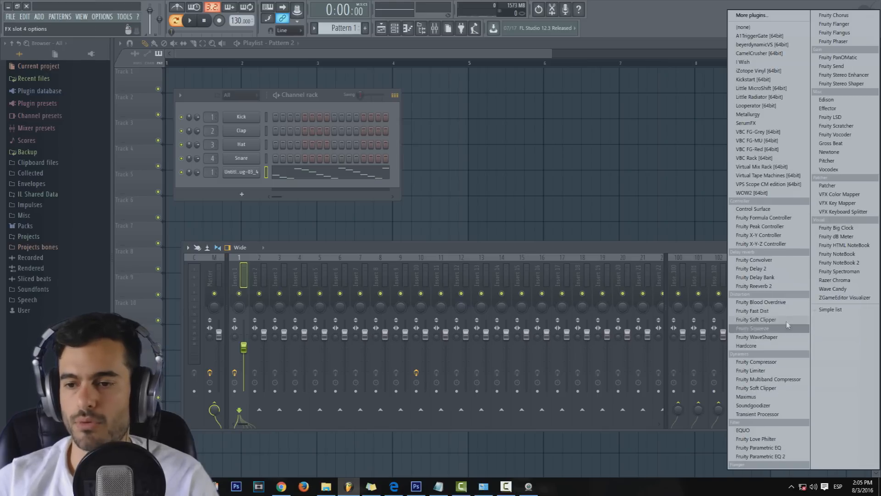
pyautogui.click(762, 286)
pyautogui.click(196, 21)
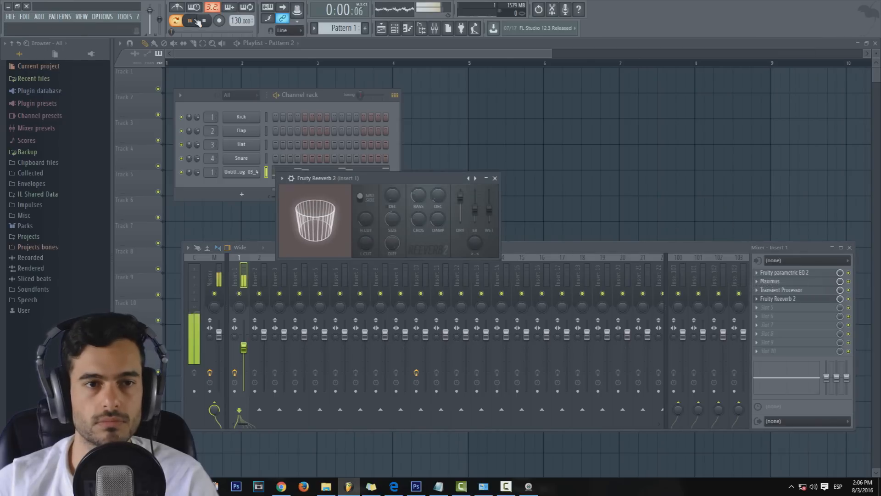
pyautogui.moveTo(384, 178); pyautogui.dragTo(468, 95)
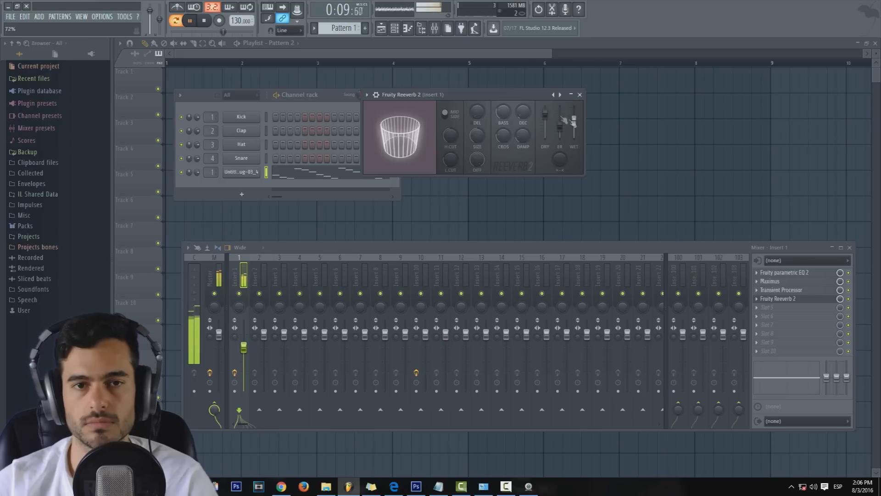
# Step: Set the reverb's decay to about 1.0 sec while the arpeggio plays, stop playback and close the plugin
pyautogui.click(205, 20)
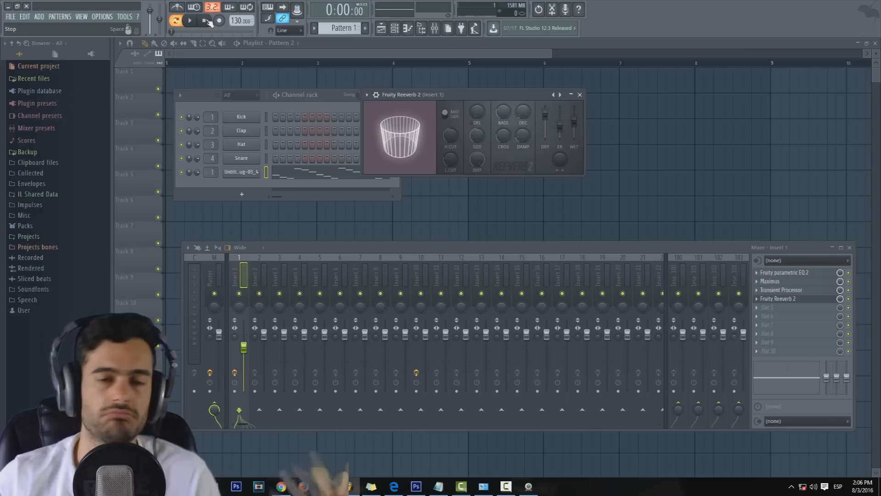
pyautogui.click(192, 21)
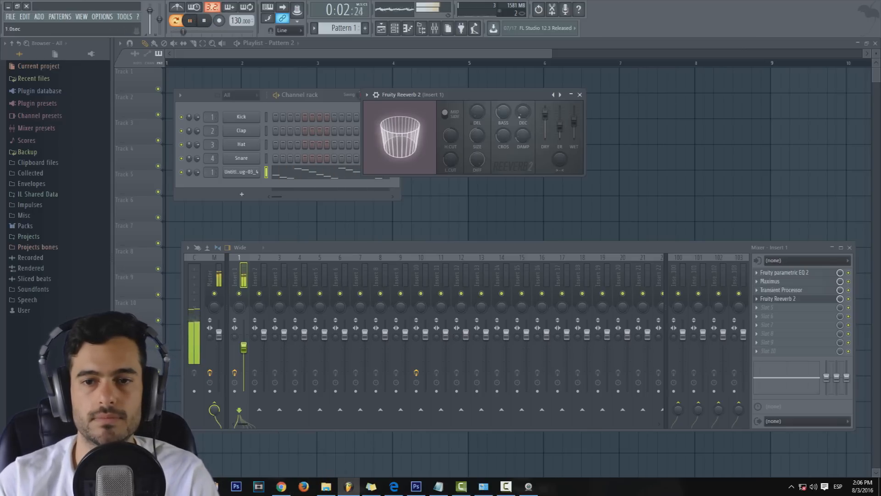
pyautogui.click(205, 22)
pyautogui.click(579, 95)
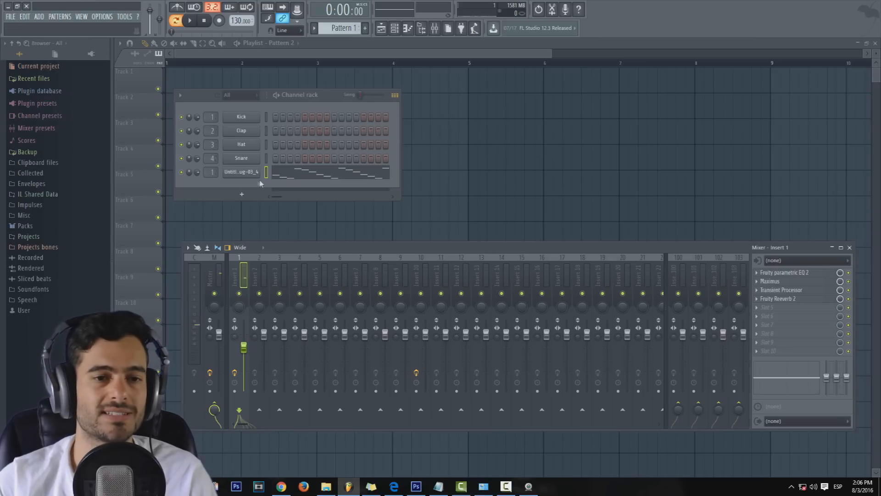
# Step: Switch to Pattern 2 and open the voice sample channel's piano roll
pyautogui.click(255, 176)
pyautogui.click(612, 81)
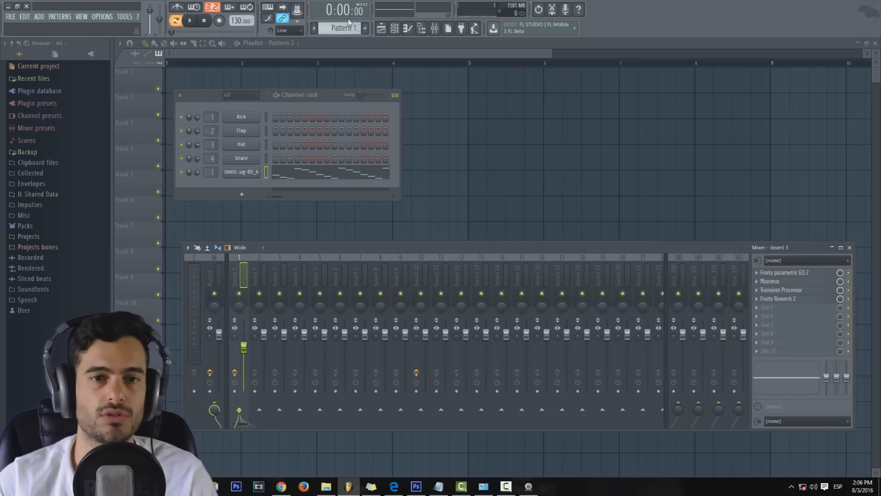
pyautogui.scroll(1, 347, 28)
pyautogui.click(254, 171)
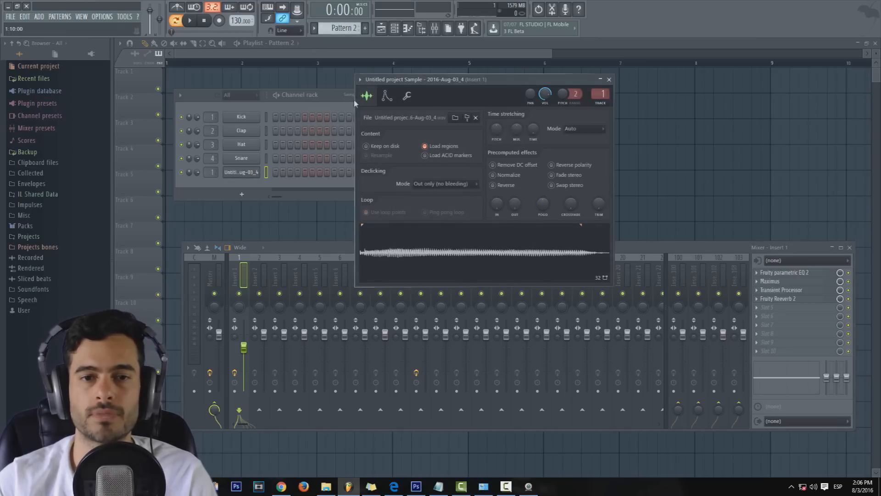
pyautogui.rightClick(255, 170)
pyautogui.click(271, 174)
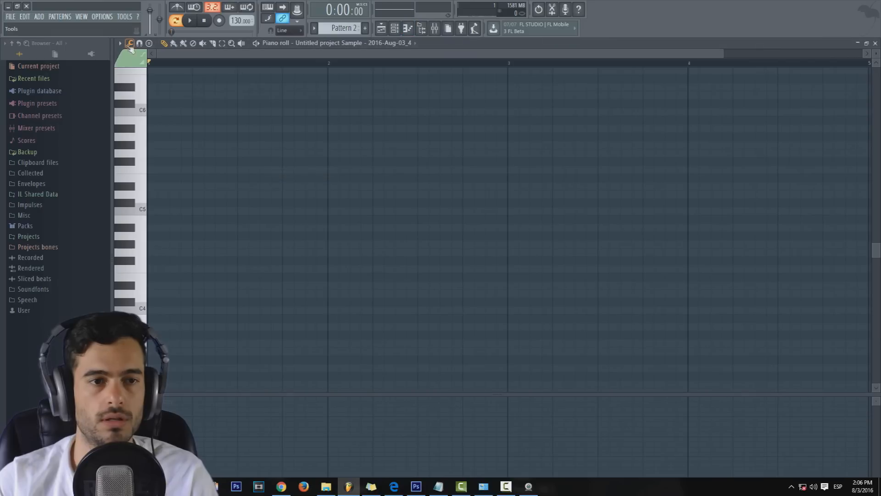
# Step: Import the Nutella Chords MIDI file into the sample's piano roll
pyautogui.click(120, 43)
pyautogui.moveTo(136, 55)
pyautogui.click(213, 68)
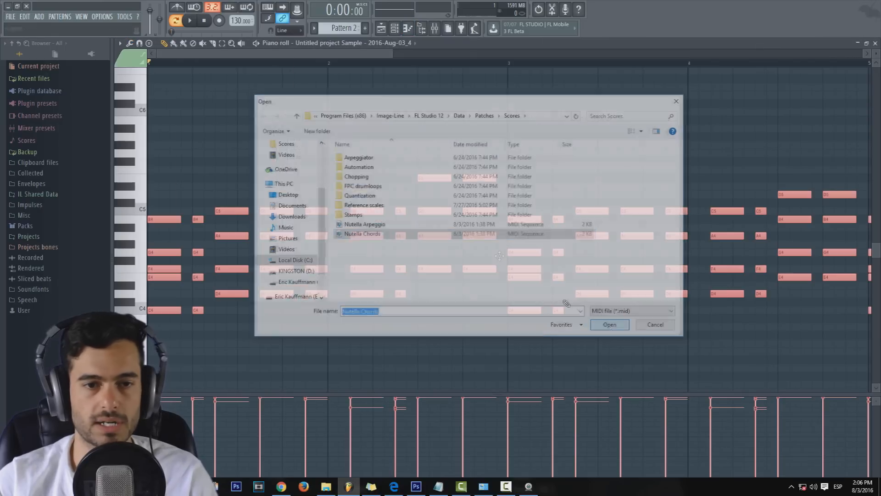
# Step: Play the imported chords and transpose all of their notes up one octave
pyautogui.click(190, 20)
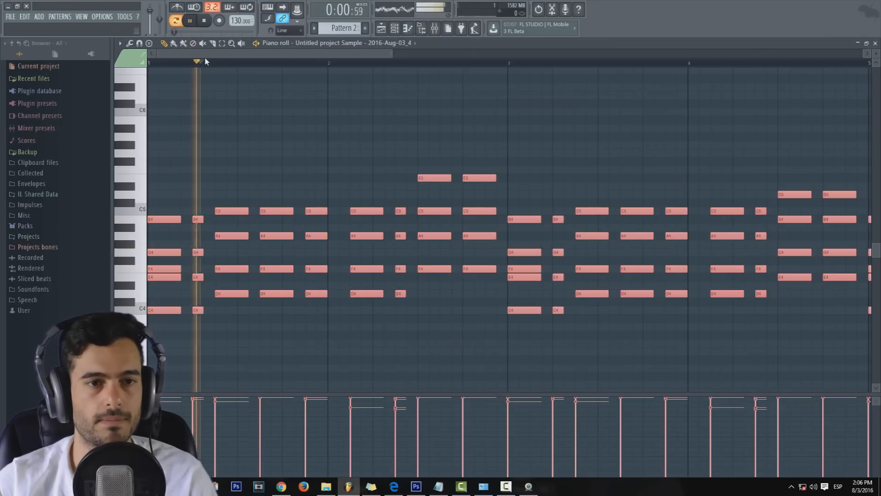
pyautogui.scroll(-2, 505, 230)
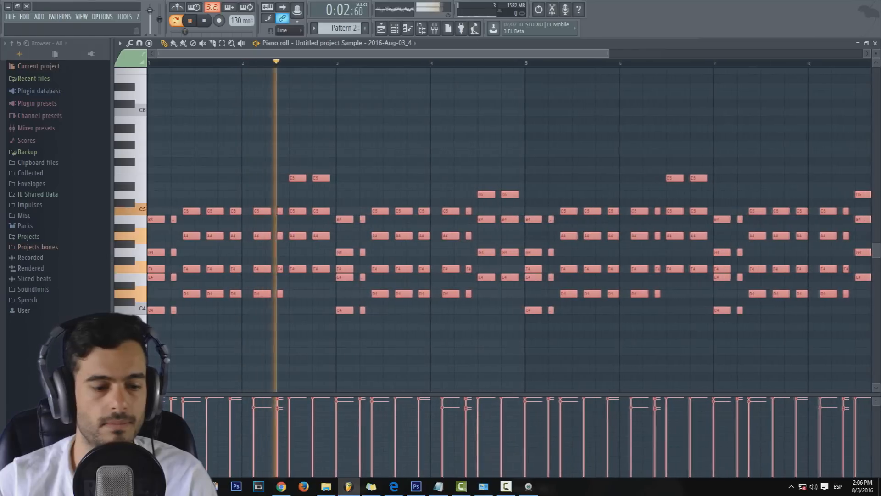
pyautogui.hotkey('ctrl', 'Up')
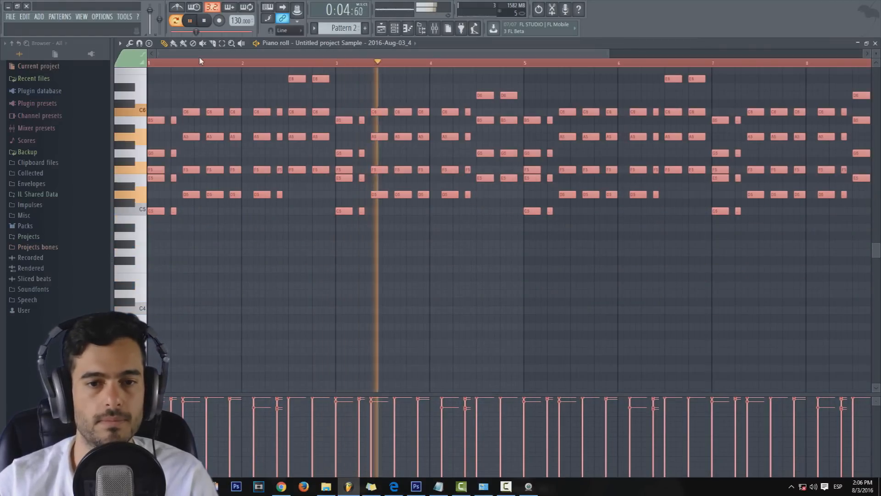
pyautogui.scroll(2, 388, 65)
# Step: Bring up the mixer, stop playback and load Fruity PanOMatic into the fifth effect slot of insert 1
pyautogui.press('F9')
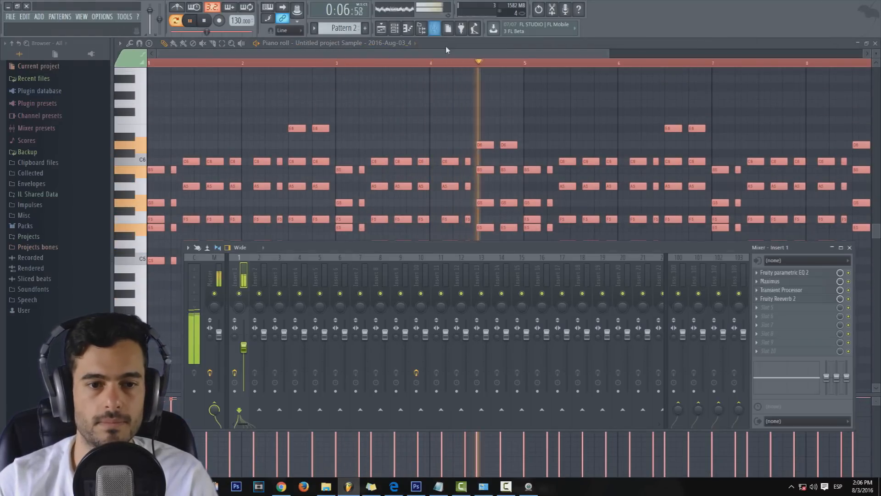
pyautogui.moveTo(321, 248); pyautogui.dragTo(316, 190)
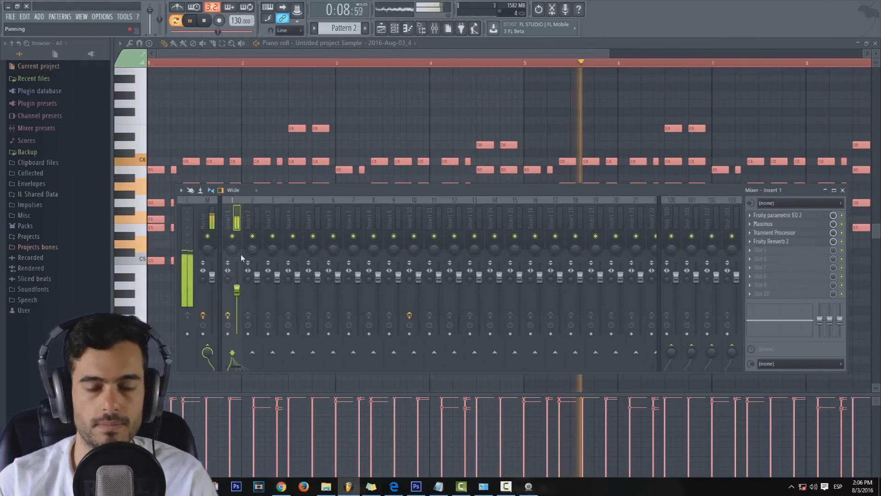
pyautogui.press('space')
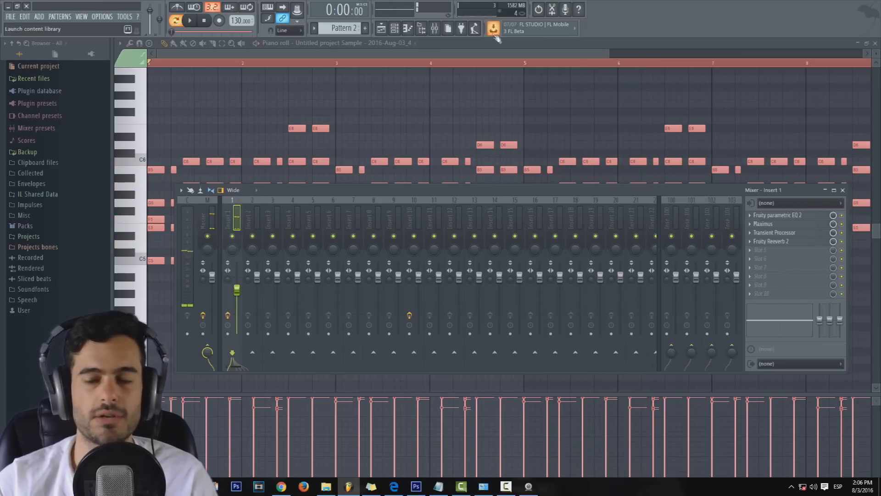
pyautogui.click(760, 252)
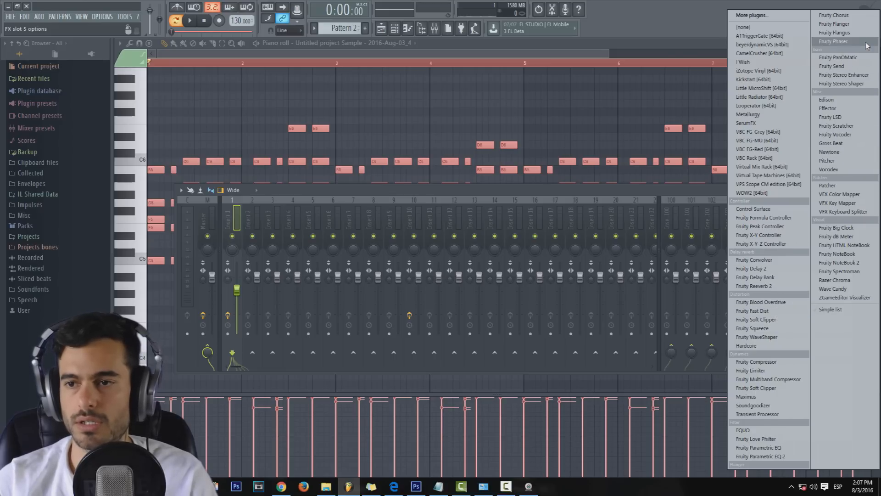
pyautogui.click(832, 65)
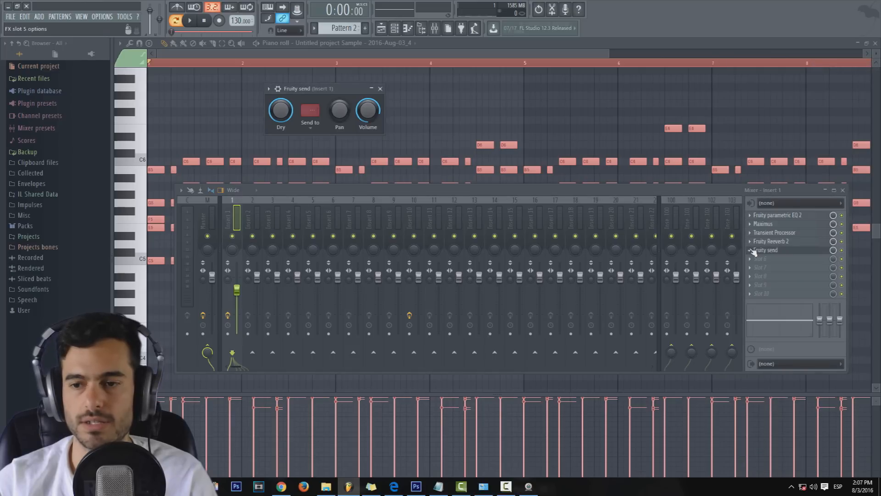
pyautogui.click(753, 252)
pyautogui.moveTo(757, 259)
pyautogui.click(839, 57)
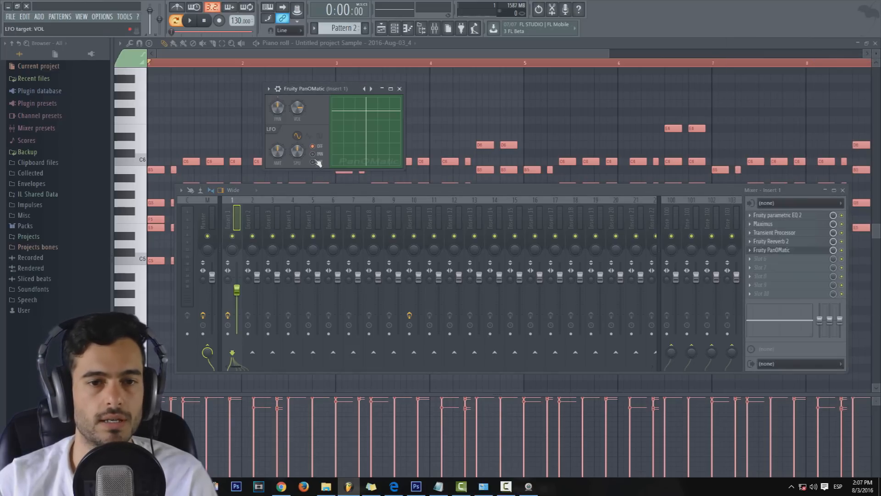
# Step: Target PanOMatic's LFO at panning, adjust its LFO and volume during playback, and reduce its slot mix level to 50%
pyautogui.press('space')
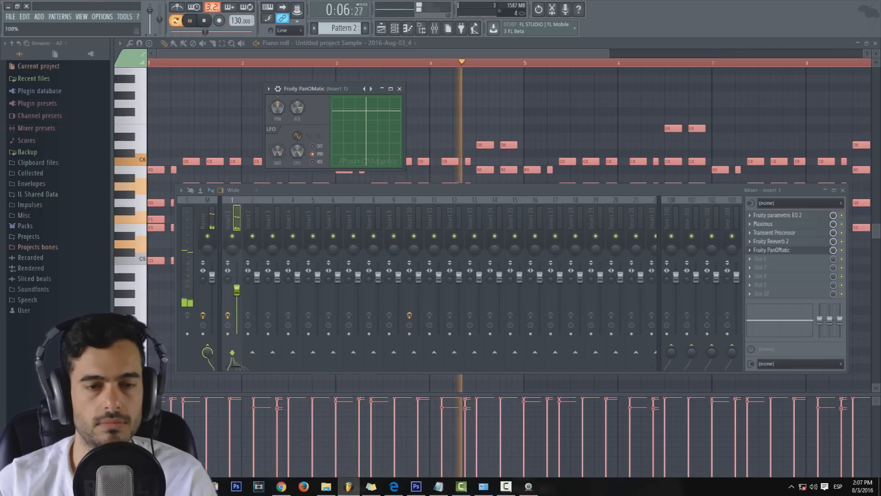
pyautogui.moveTo(278, 151); pyautogui.dragTo(278, 120)
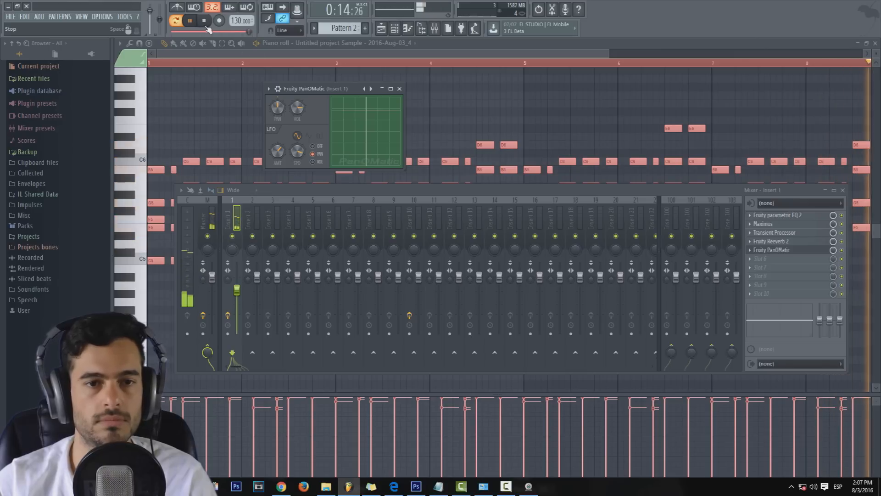
pyautogui.moveTo(301, 111); pyautogui.dragTo(301, 109)
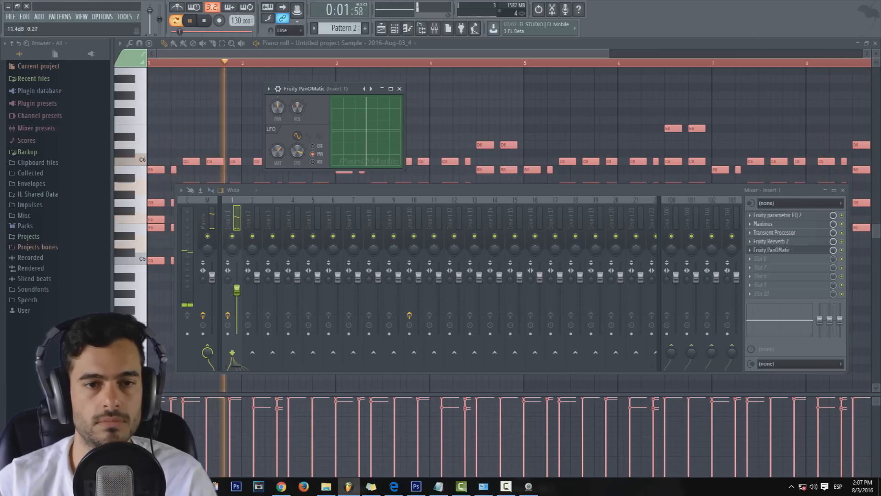
pyautogui.click(399, 89)
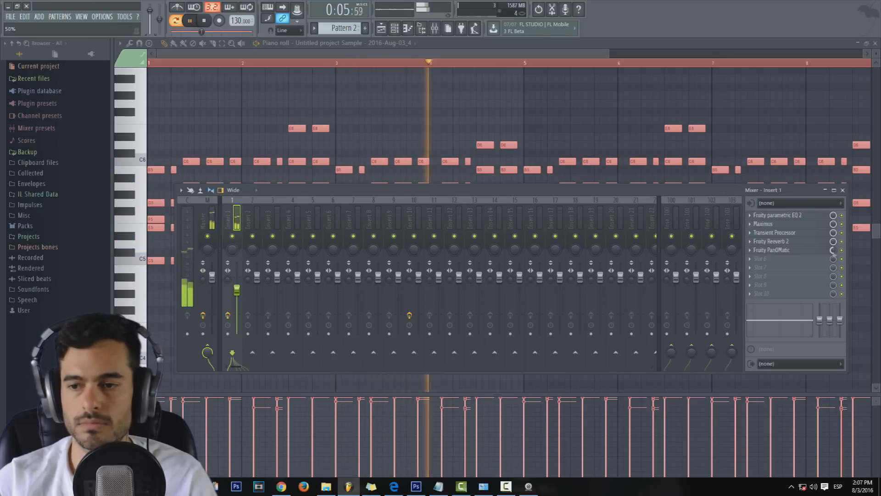
pyautogui.click(207, 24)
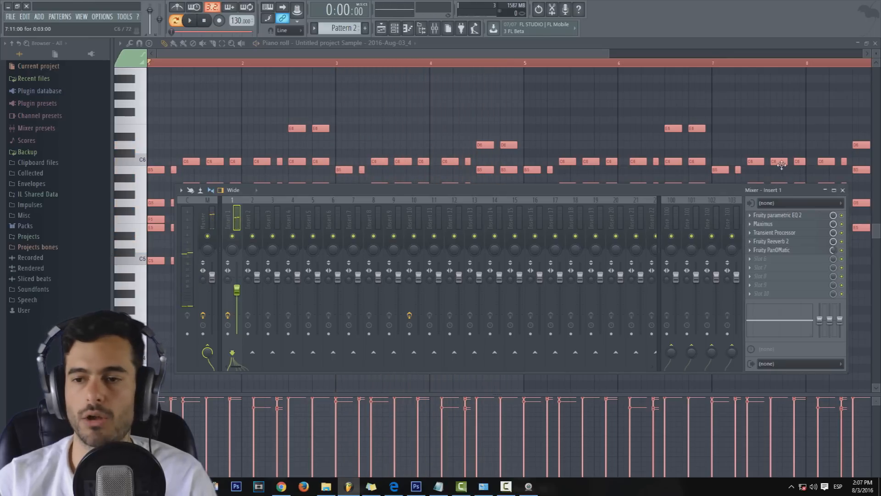
# Step: Add Fruity Balance to the sixth effect slot of insert 1 and adjust its volume while the chords play
pyautogui.click(753, 260)
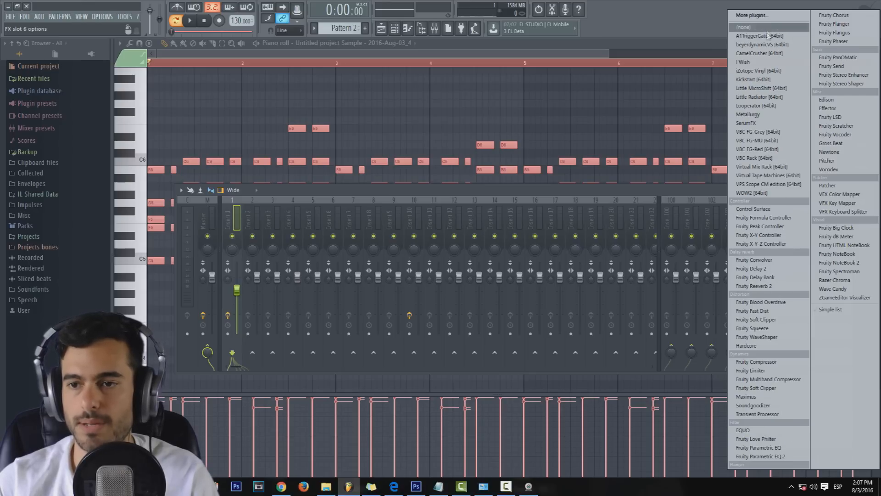
pyautogui.click(762, 118)
pyautogui.press('space')
pyautogui.moveTo(404, 133)
pyautogui.mouseDown()
pyautogui.moveTo(403, 151)
pyautogui.moveTo(403, 133)
pyautogui.mouseUp()
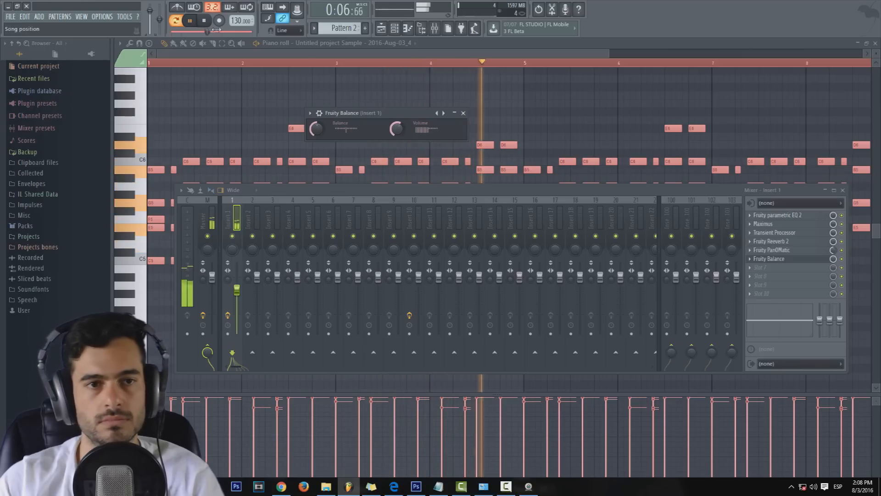
pyautogui.press('space')
# Step: Open the automation events of Fruity Balance's volume in the piano roll
pyautogui.rightClick(403, 131)
pyautogui.rightClick(398, 126)
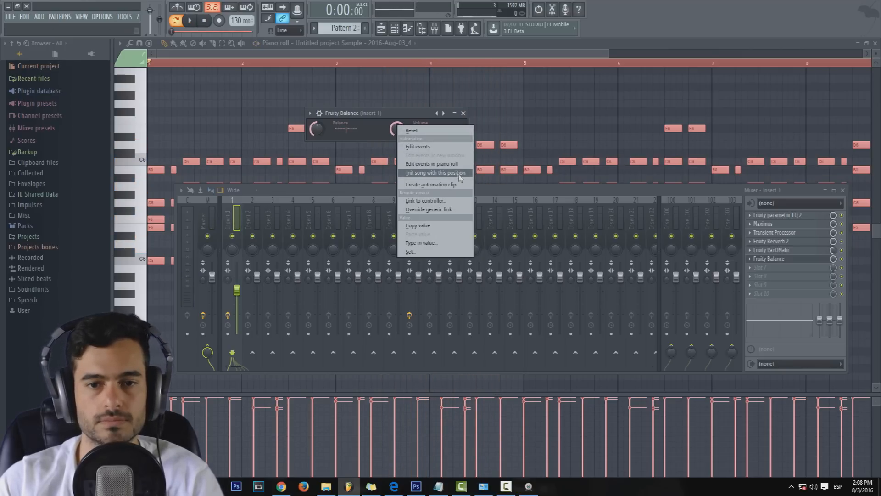
pyautogui.click(432, 164)
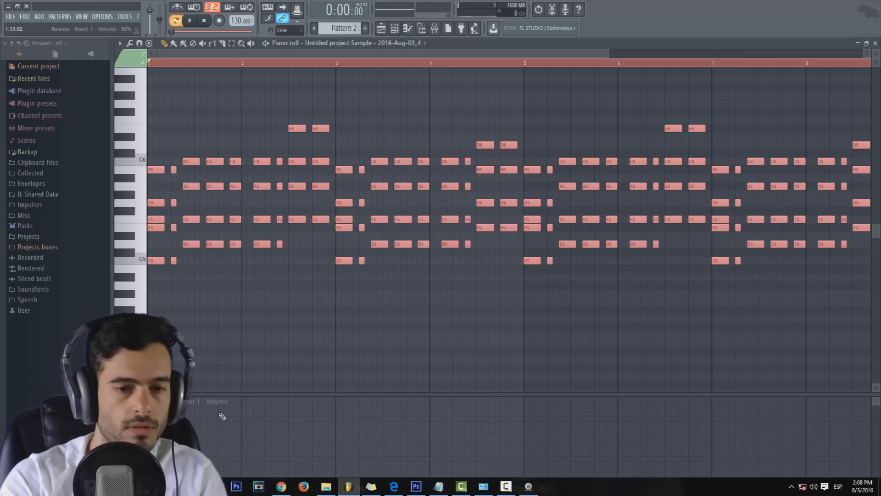
# Step: Try a sine LFO on the Fruity Balance volume events during playback, raising its range and speed and choosing a 1-step speed
pyautogui.hotkey('alt', 'o')
pyautogui.press('space')
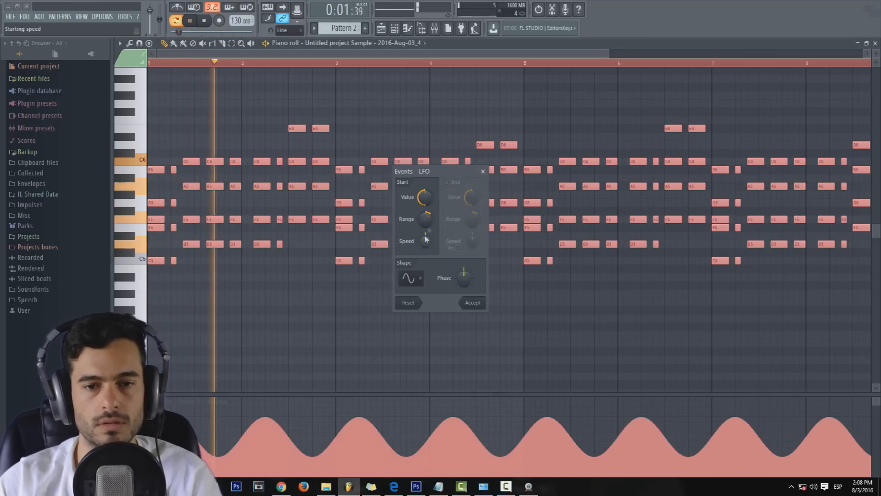
pyautogui.moveTo(426, 221)
pyautogui.mouseDown()
pyautogui.moveTo(426, 203)
pyautogui.moveTo(426, 211)
pyautogui.mouseUp()
pyautogui.moveTo(423, 245)
pyautogui.mouseDown()
pyautogui.moveTo(423, 227)
pyautogui.moveTo(423, 235)
pyautogui.mouseUp()
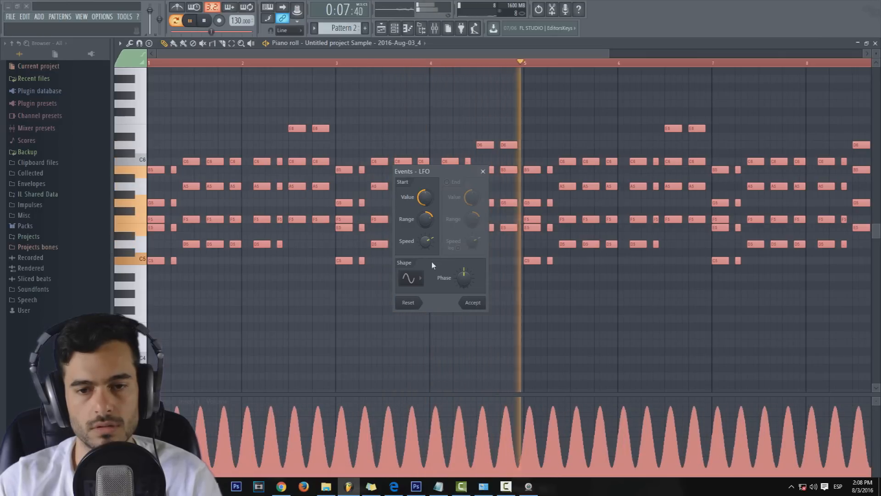
pyautogui.rightClick(431, 246)
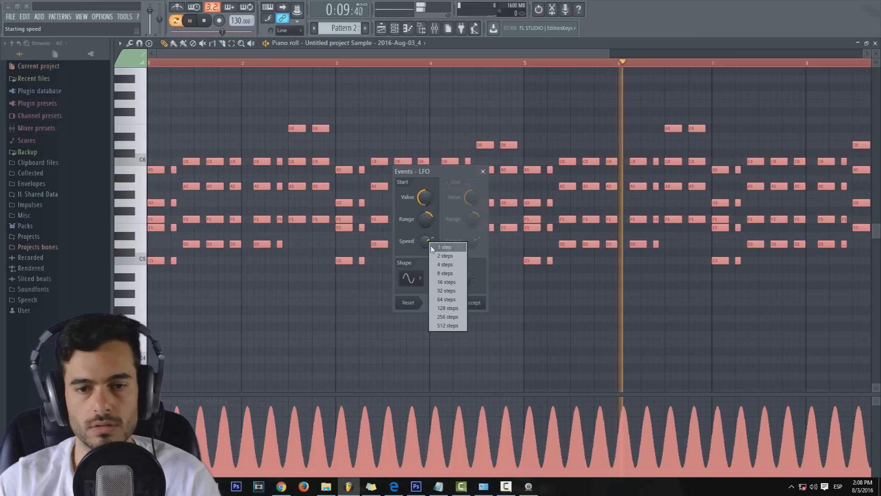
pyautogui.click(444, 247)
pyautogui.click(483, 172)
pyautogui.press('space')
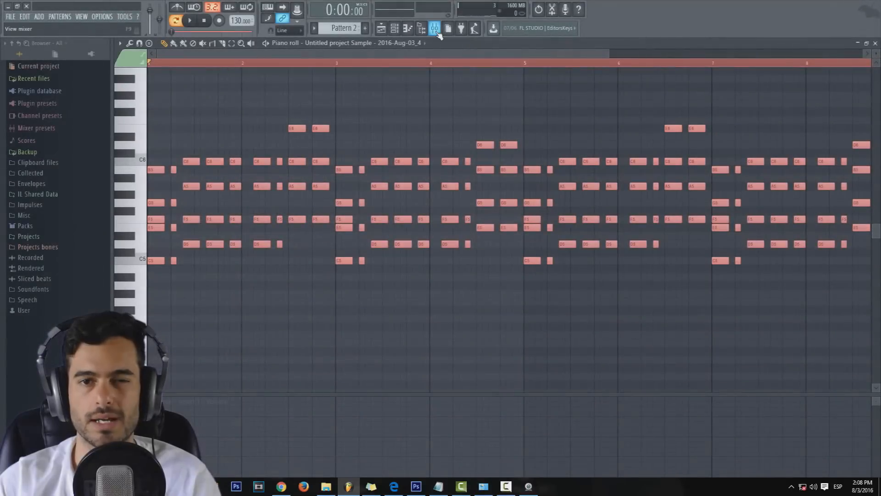
pyautogui.click(435, 28)
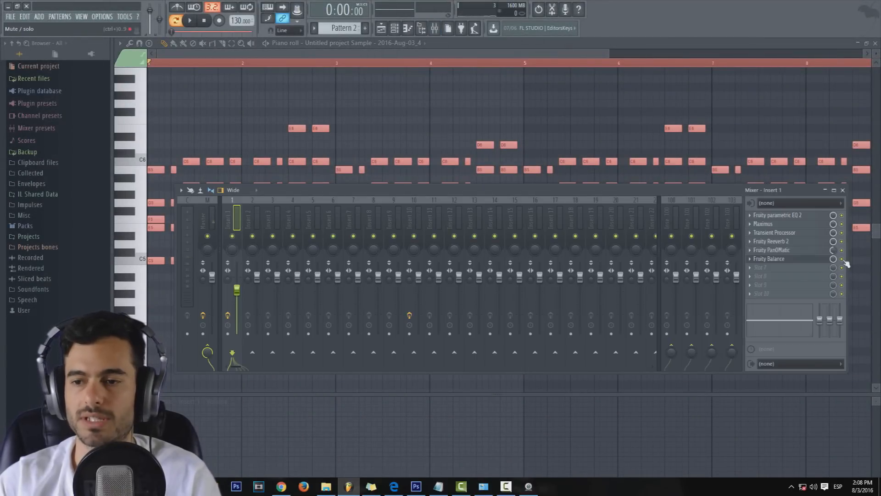
pyautogui.click(842, 191)
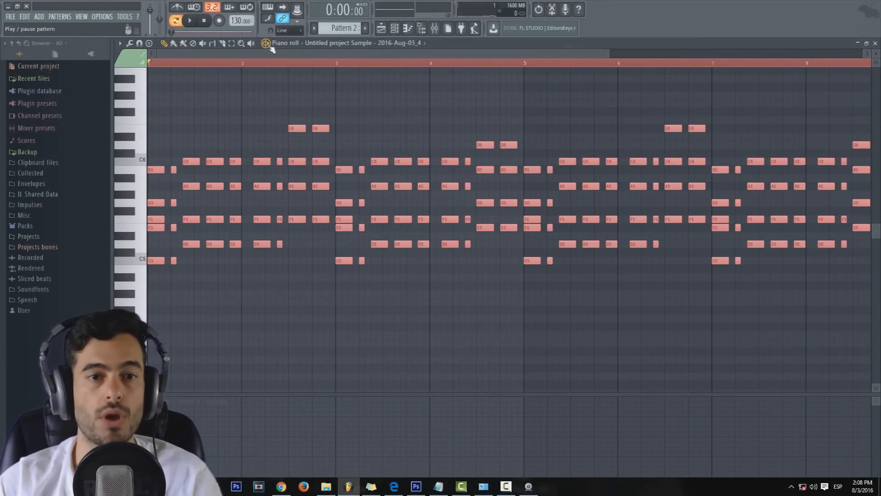
pyautogui.scroll(-1, 271, 51)
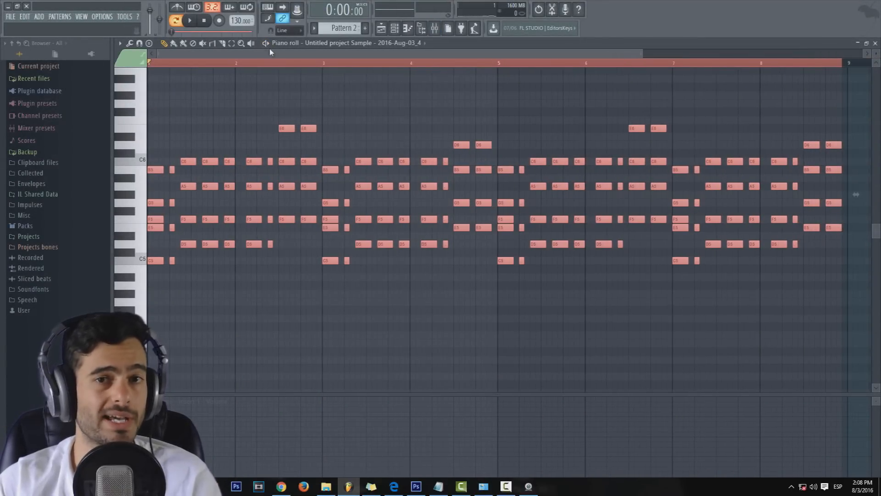
# Step: Close the piano roll, Fruity Balance and sample channel windows, and move the channel rack to the playlist's upper-left corner
pyautogui.click(876, 44)
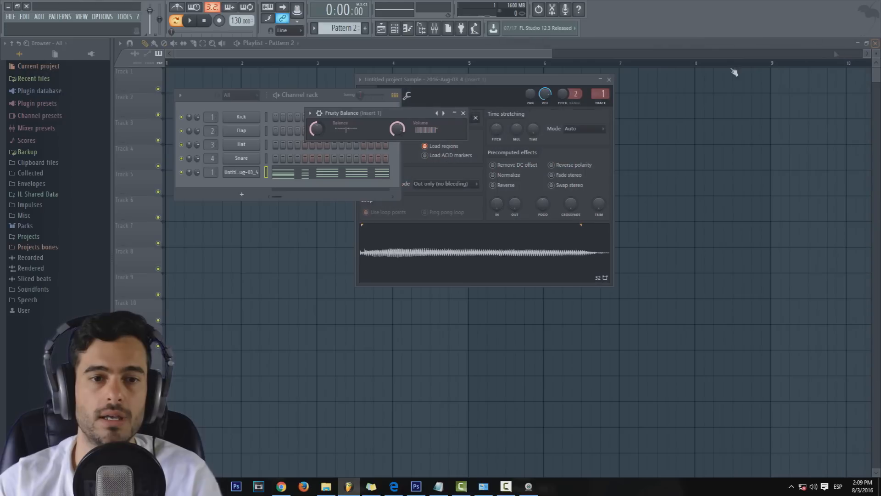
pyautogui.click(463, 113)
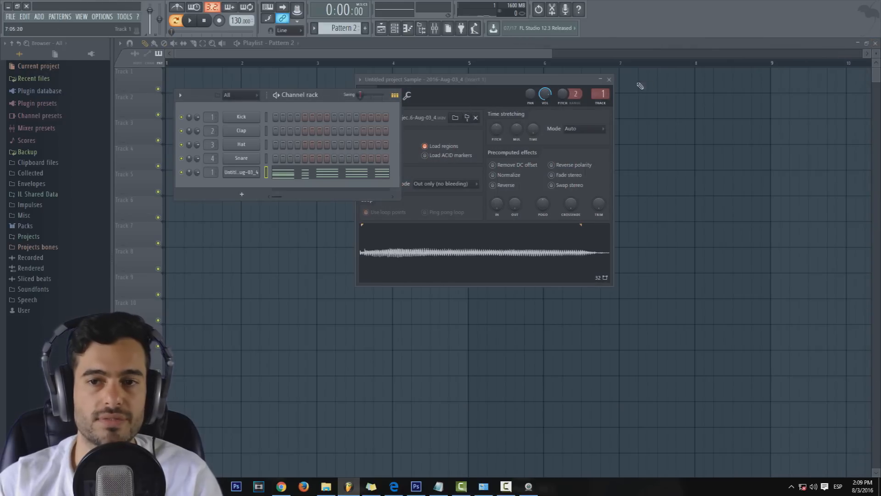
pyautogui.click(609, 80)
pyautogui.moveTo(329, 96); pyautogui.dragTo(320, 76)
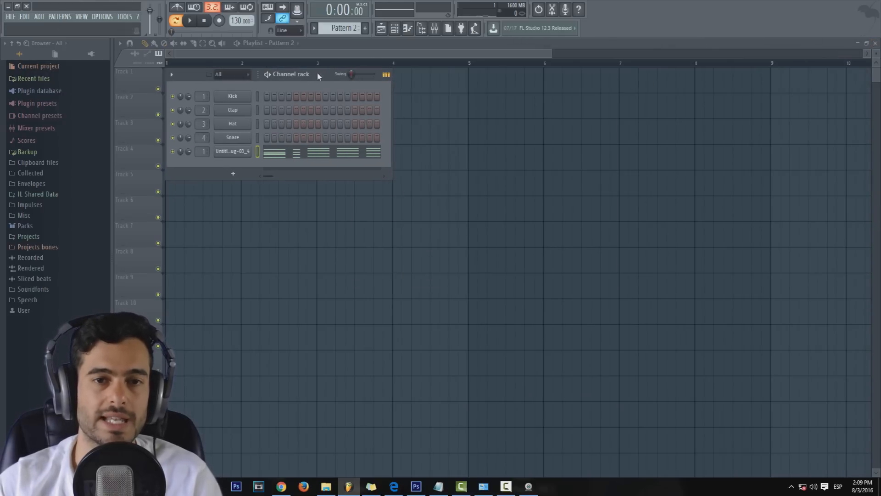
# Step: Switch to Pattern 1 and show the mixer, placing it just below the channel rack
pyautogui.scroll(1, 353, 29)
pyautogui.click(434, 30)
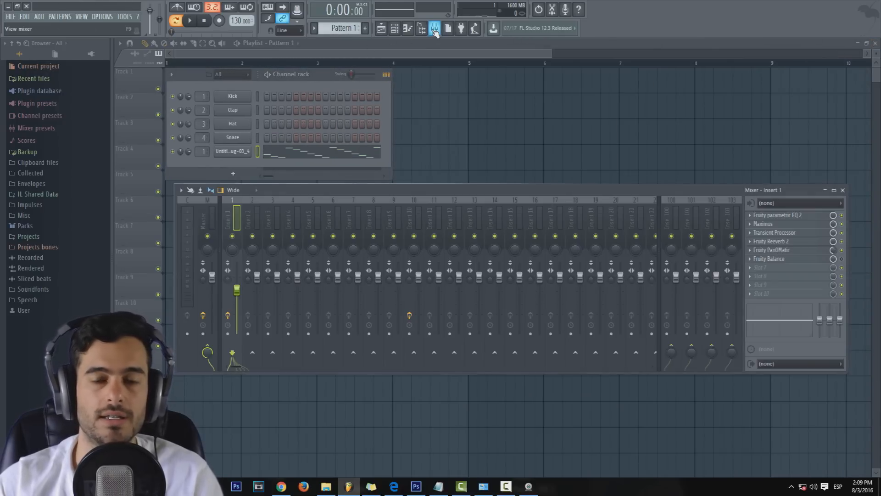
pyautogui.moveTo(392, 192); pyautogui.dragTo(389, 203)
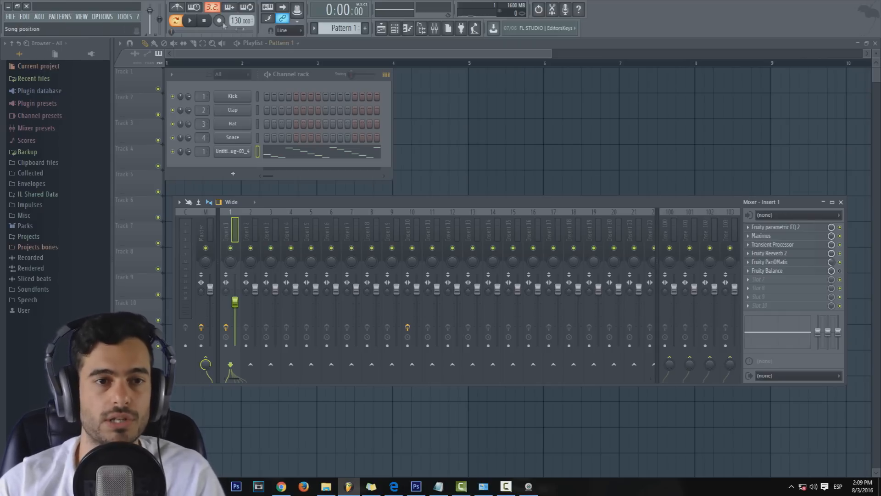
# Step: Set the voice sample's time-stretching mode to Stretch, close its channel settings and unmute insert 1
pyautogui.click(239, 152)
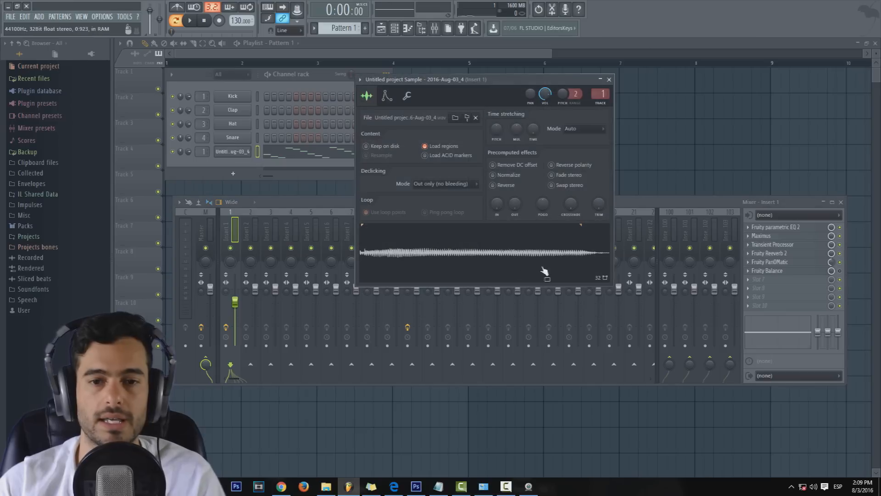
pyautogui.click(261, 210)
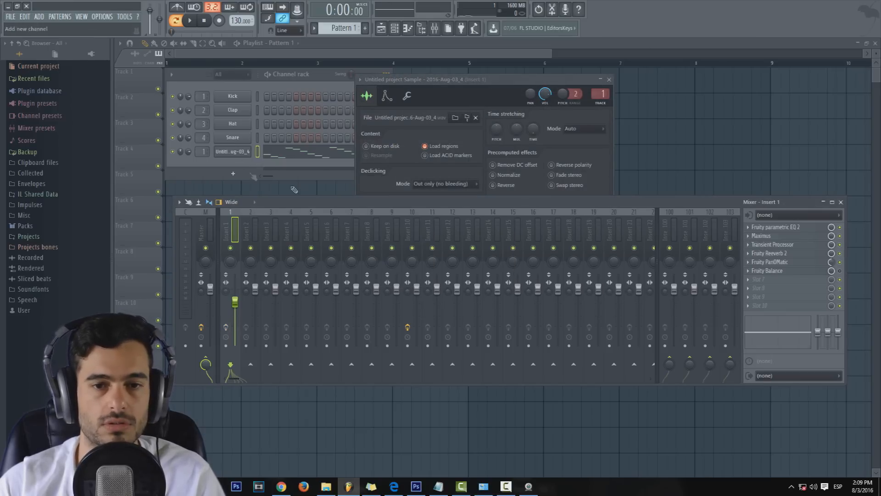
pyautogui.click(475, 83)
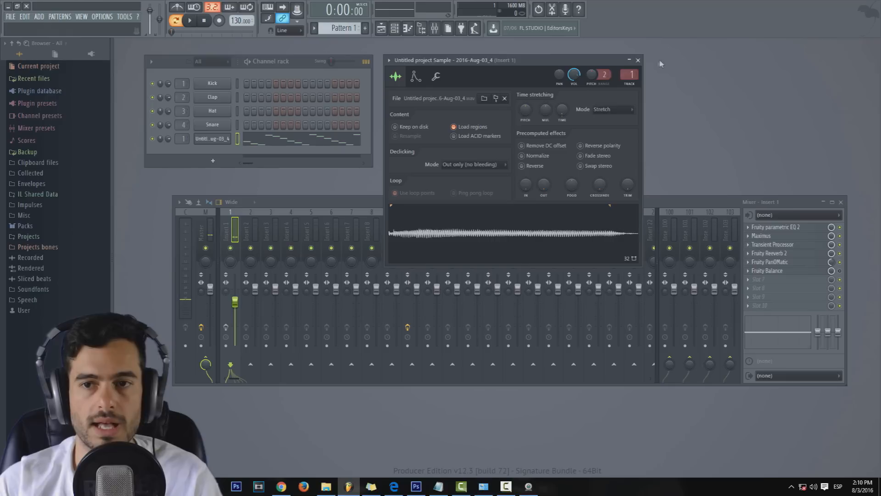
pyautogui.click(639, 60)
pyautogui.click(225, 326)
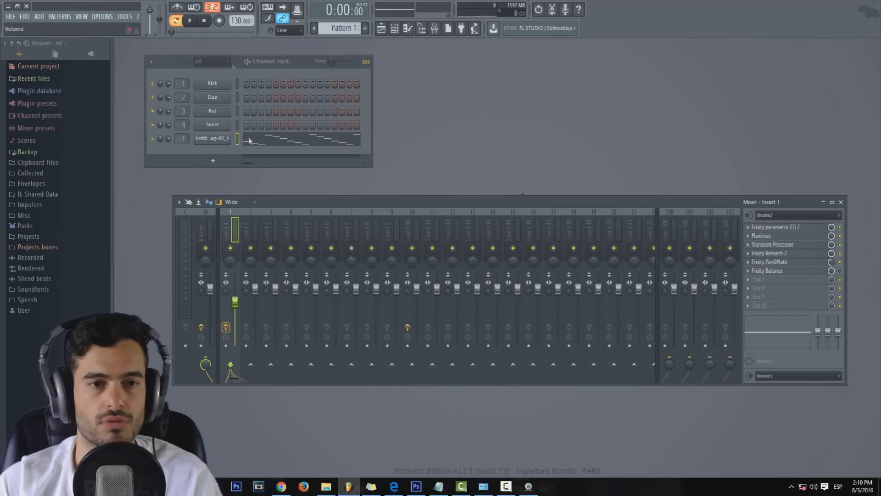
# Step: Play Pattern 1 and transpose all of the voice sample's arpeggio notes up two octaves in the piano roll
pyautogui.click(190, 21)
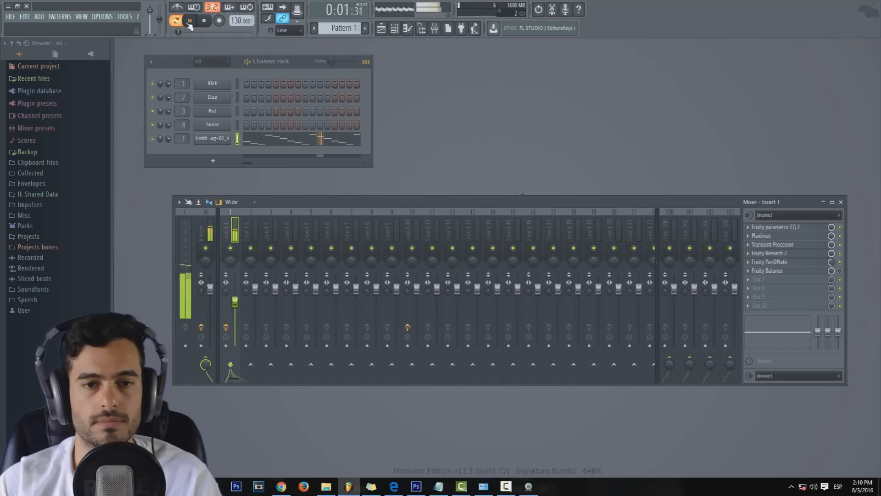
pyautogui.click(251, 140)
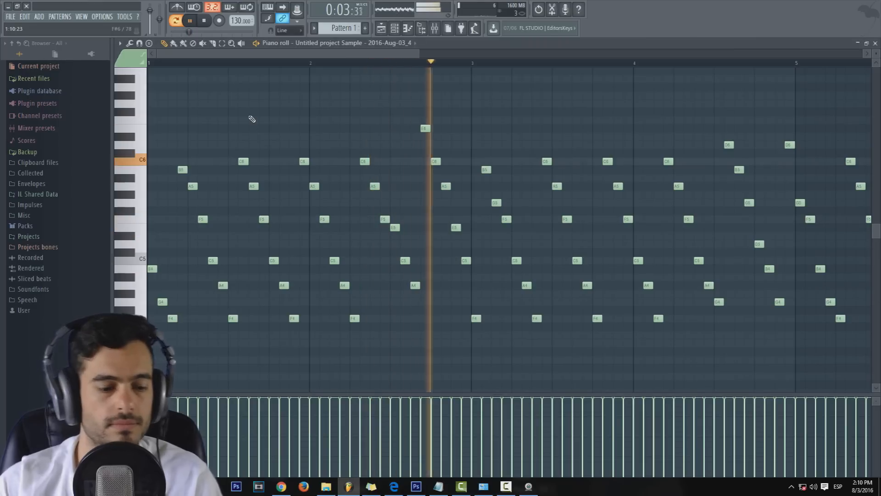
pyautogui.hotkey('ctrl', 'a')
pyautogui.hotkey('ctrl', 'Up')
pyautogui.scroll(2, 358, 146)
pyautogui.scroll(-3, 305, 56)
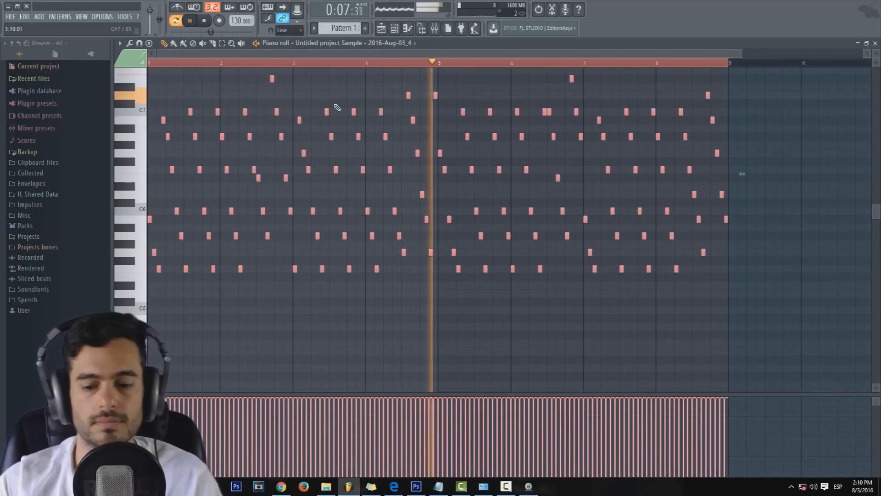
pyautogui.hotkey('ctrl', 'Up')
pyautogui.scroll(3, 367, 122)
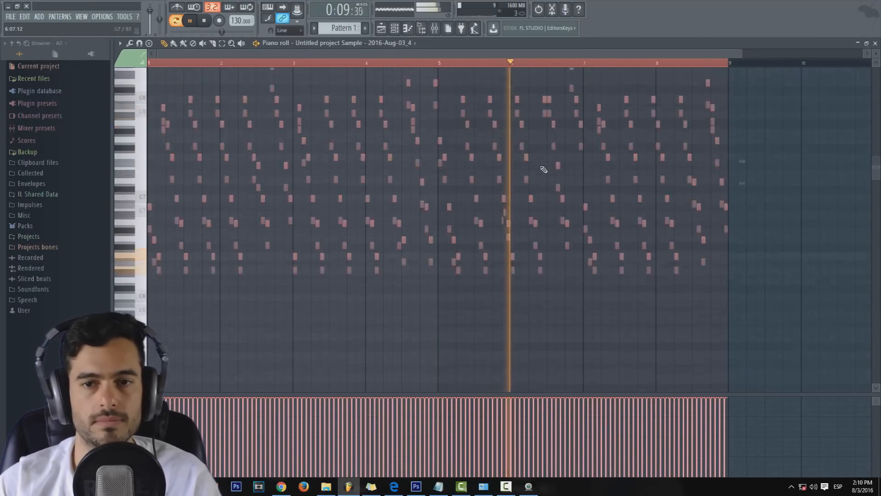
pyautogui.scroll(-3, 541, 170)
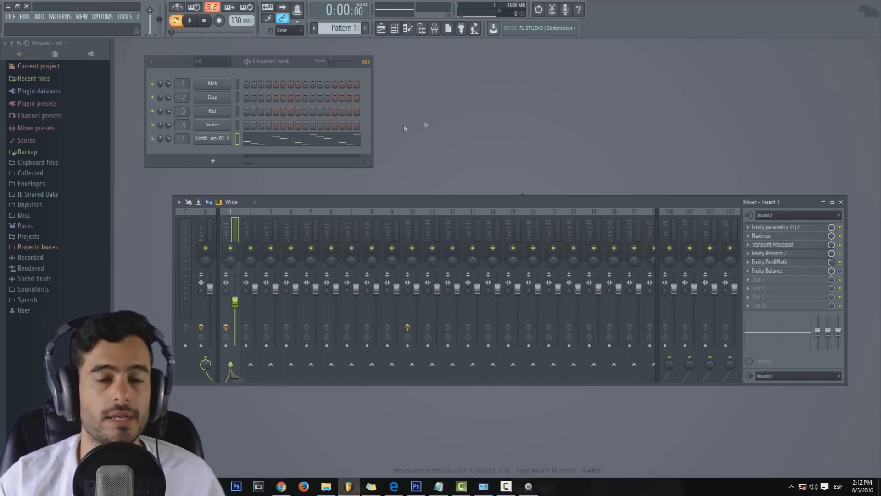
# Step: Check the time-stretching modes offered for the voice sample, keep Stretch selected and close the channel settings
pyautogui.click(212, 138)
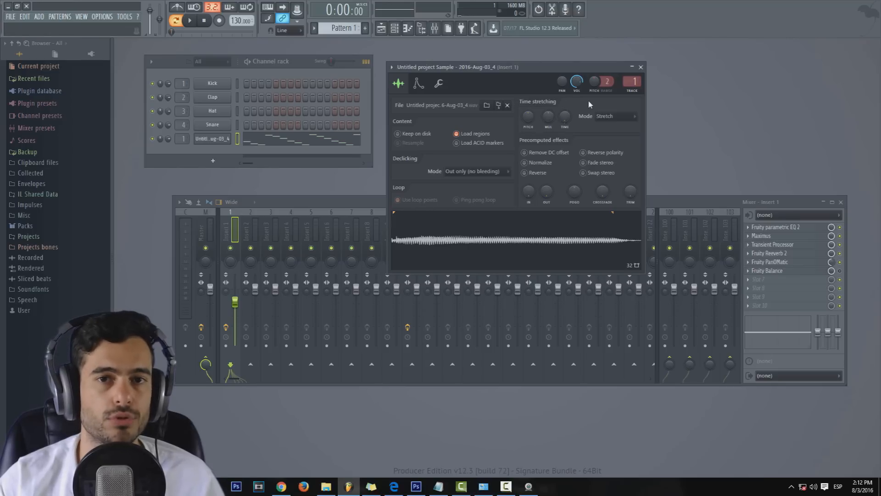
pyautogui.click(614, 118)
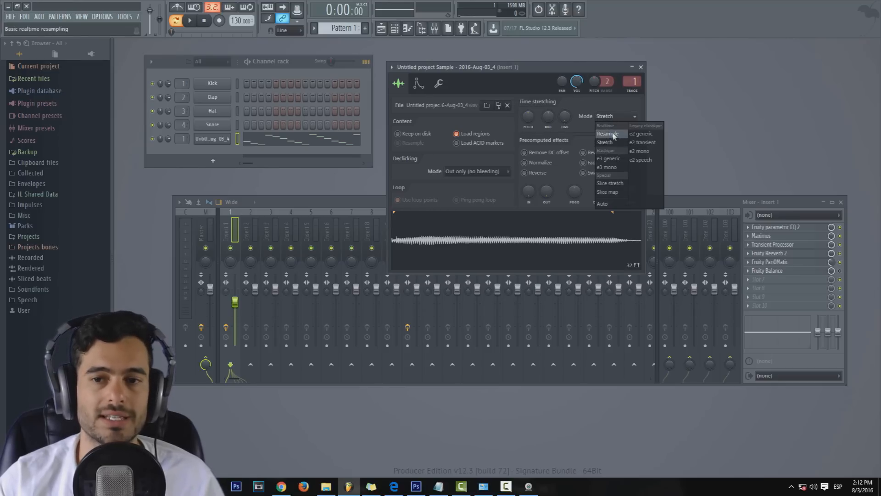
pyautogui.click(612, 143)
pyautogui.click(641, 67)
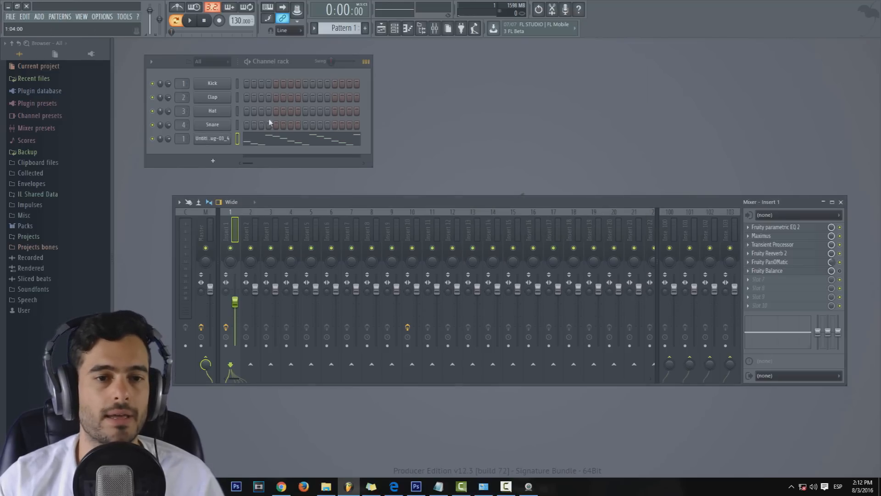
# Step: Review the transposed arpeggio notes in the piano roll and look briefly at the voice sample's channel settings
pyautogui.click(278, 140)
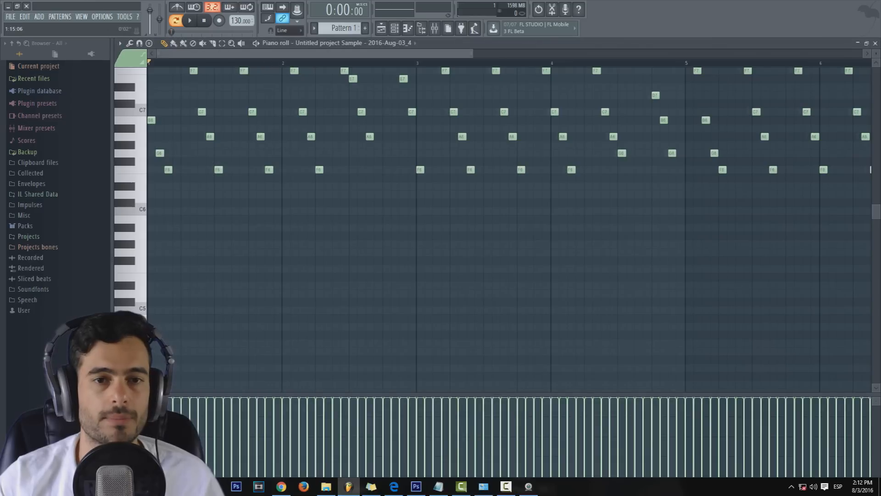
pyautogui.scroll(-2, 327, 60)
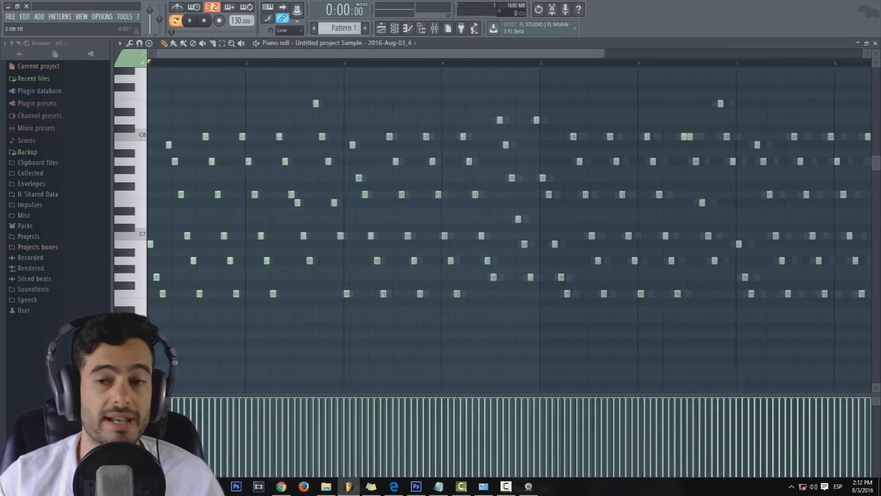
pyautogui.click(875, 43)
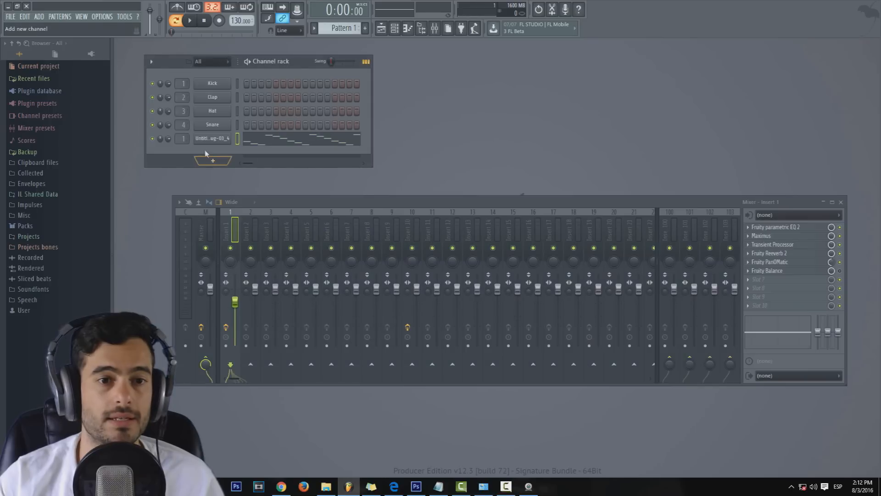
pyautogui.click(227, 140)
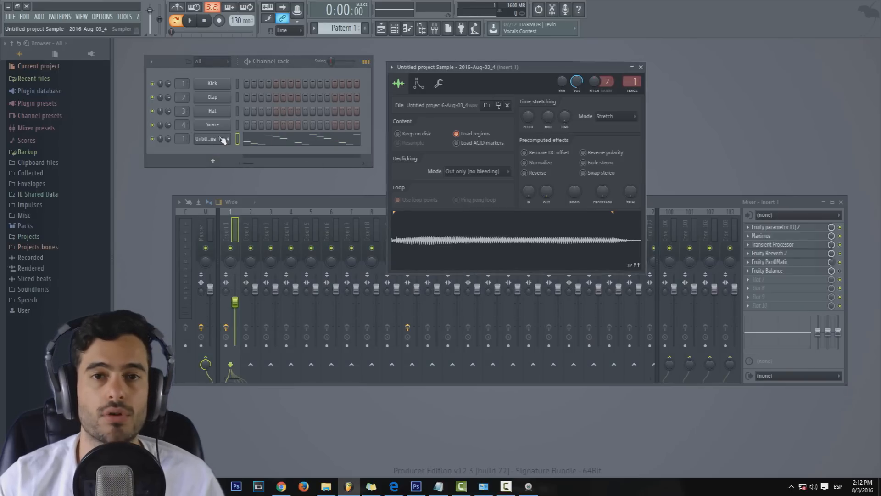
pyautogui.click(223, 140)
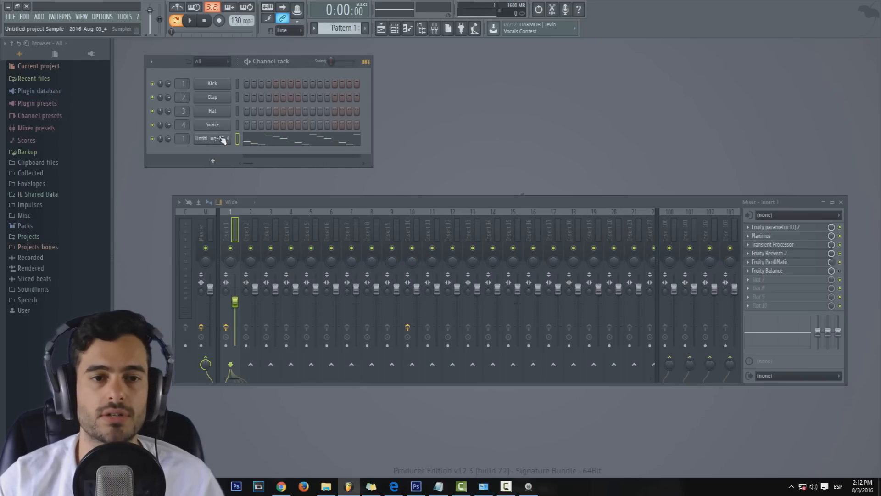
# Step: Audition the voice sample on several piano roll keys, from high pitches down to low ones
pyautogui.click(280, 143)
pyautogui.click(140, 103)
pyautogui.click(140, 103)
pyautogui.click(132, 170)
pyautogui.click(133, 229)
pyautogui.click(135, 263)
# Step: Look through the voice sample's time-stretching modes without changing Stretch, and close the channel settings and the piano roll
pyautogui.press('F6')
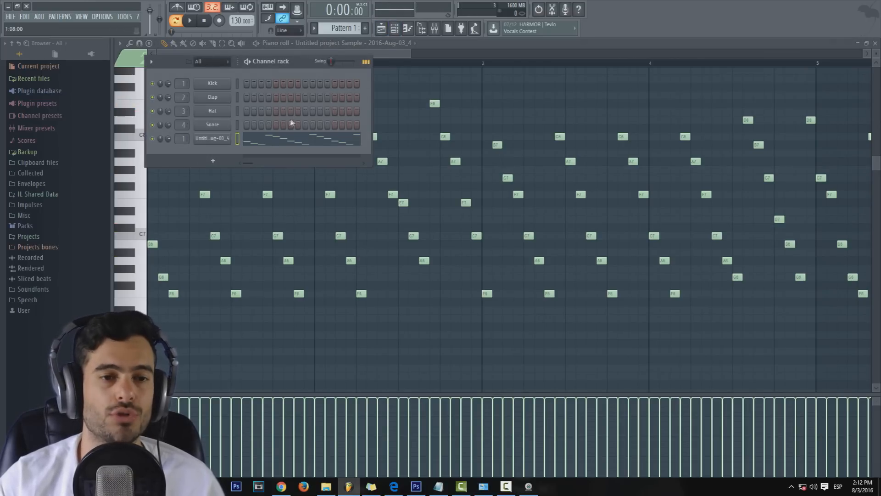
pyautogui.click(224, 139)
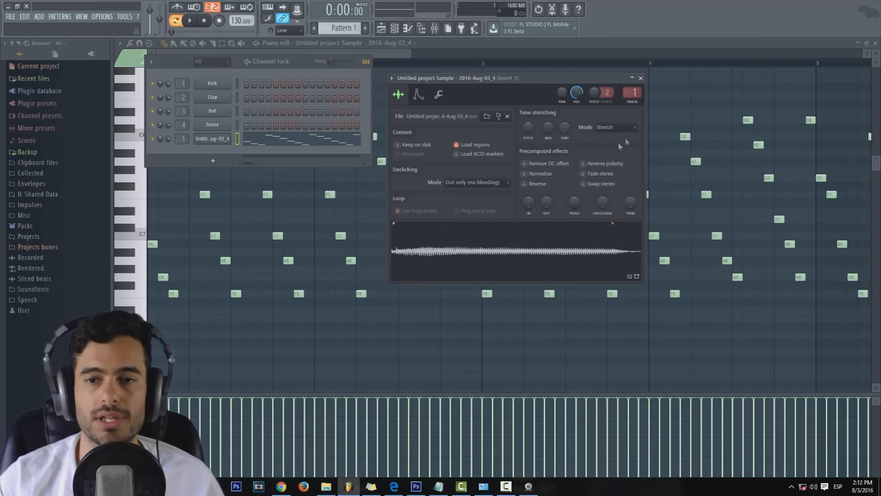
pyautogui.click(611, 128)
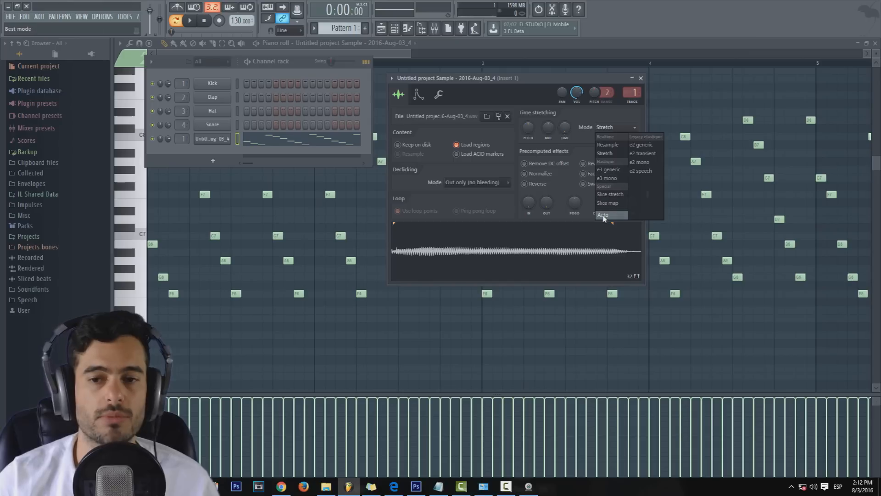
pyautogui.click(580, 113)
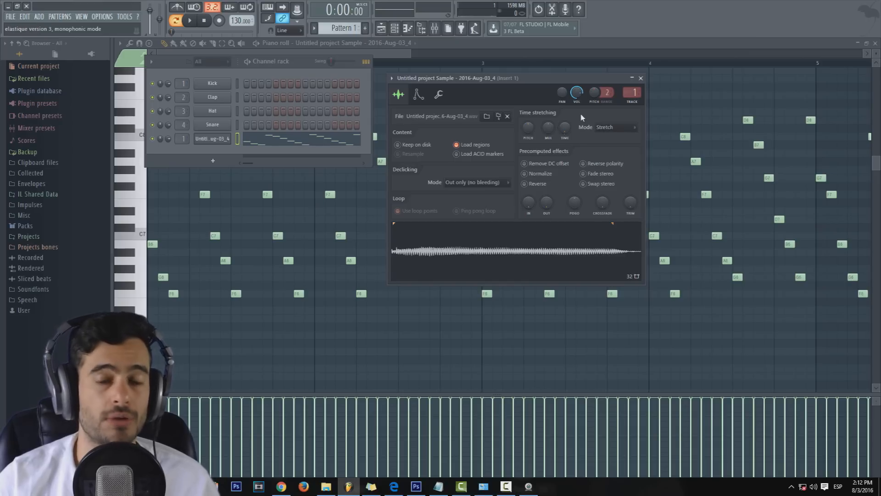
pyautogui.click(642, 79)
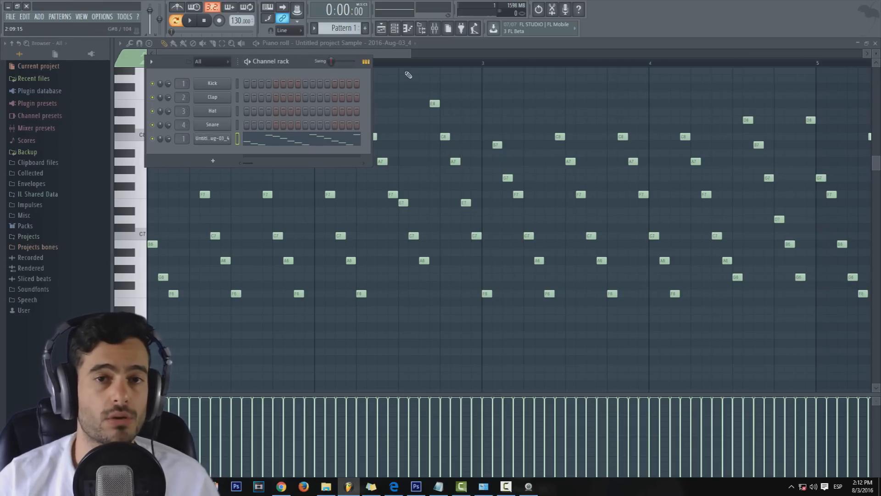
pyautogui.click(875, 46)
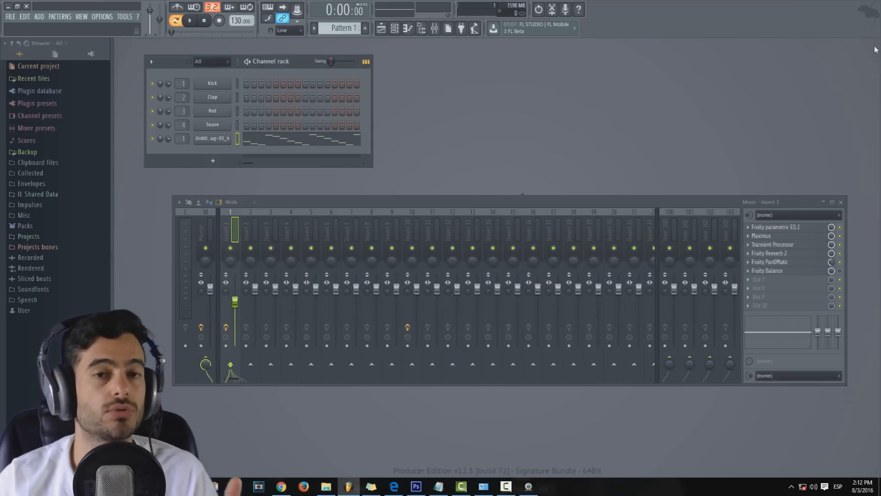